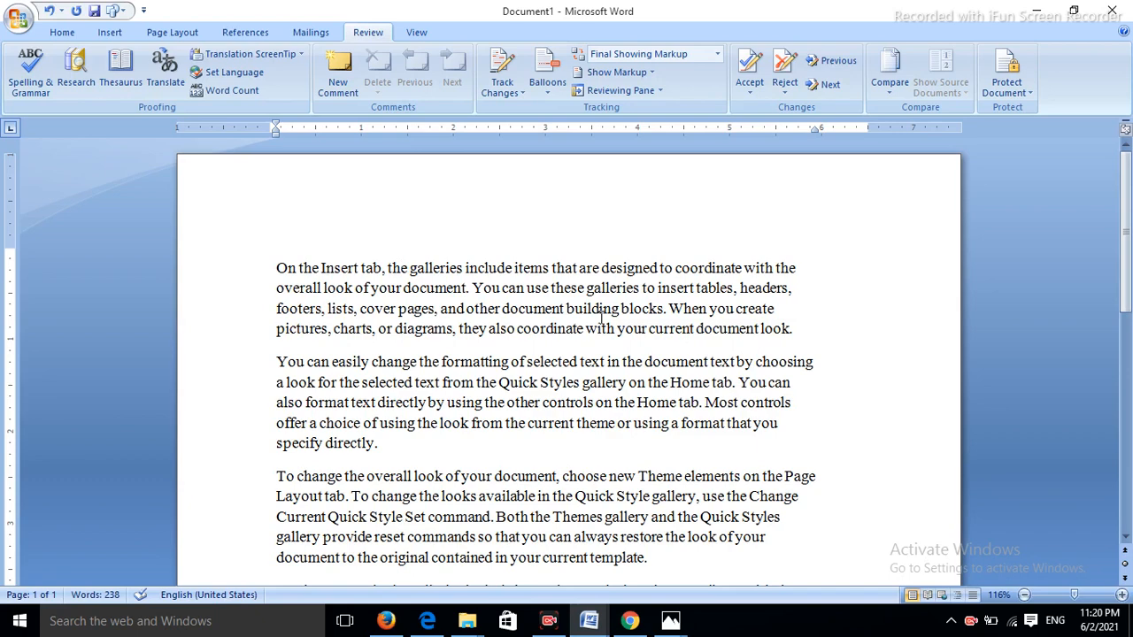
- Spell-check the selected first paragraph and continue past the prompt
drag(277, 265, 862, 328)
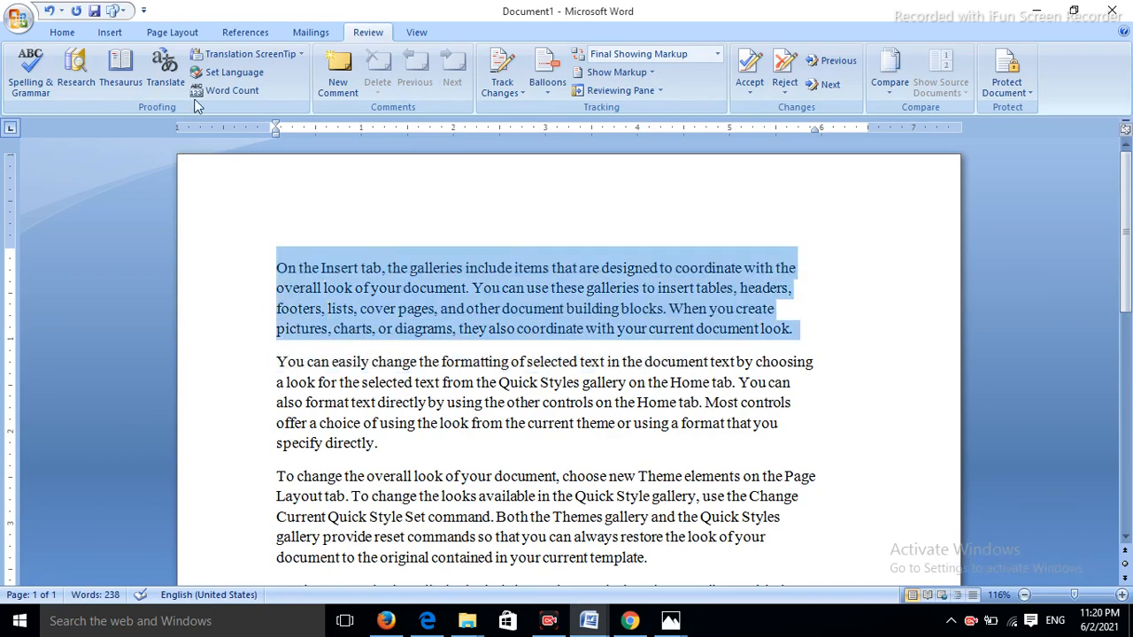
click(40, 68)
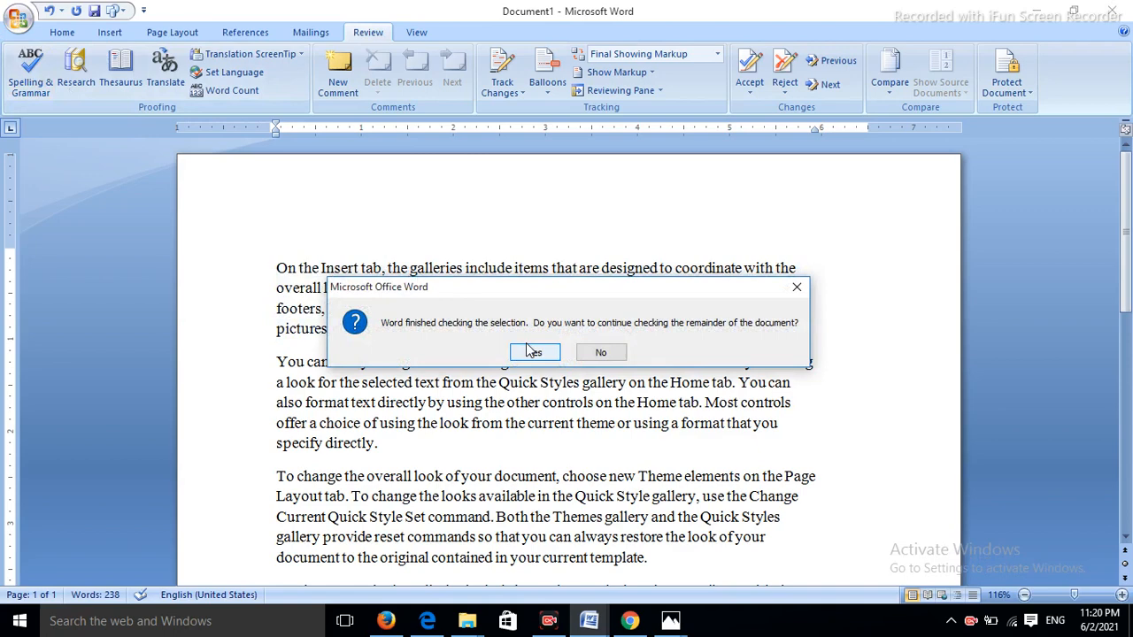
click(601, 352)
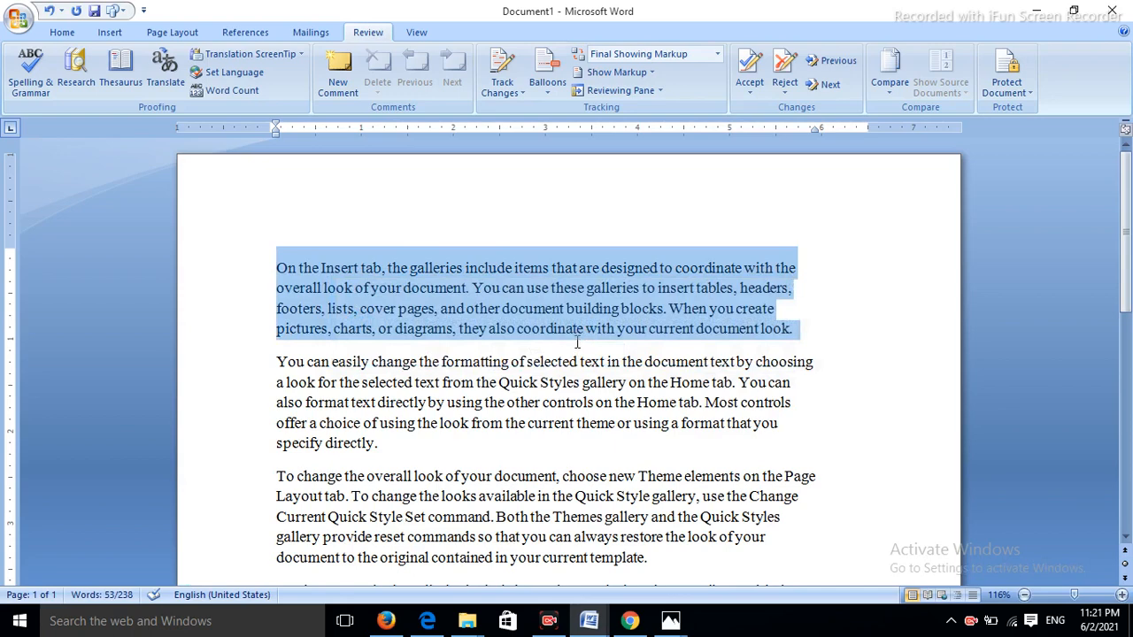
- Insert an empty line right after the first paragraph ending 'look.'
click(578, 362)
click(795, 329)
key(Return)
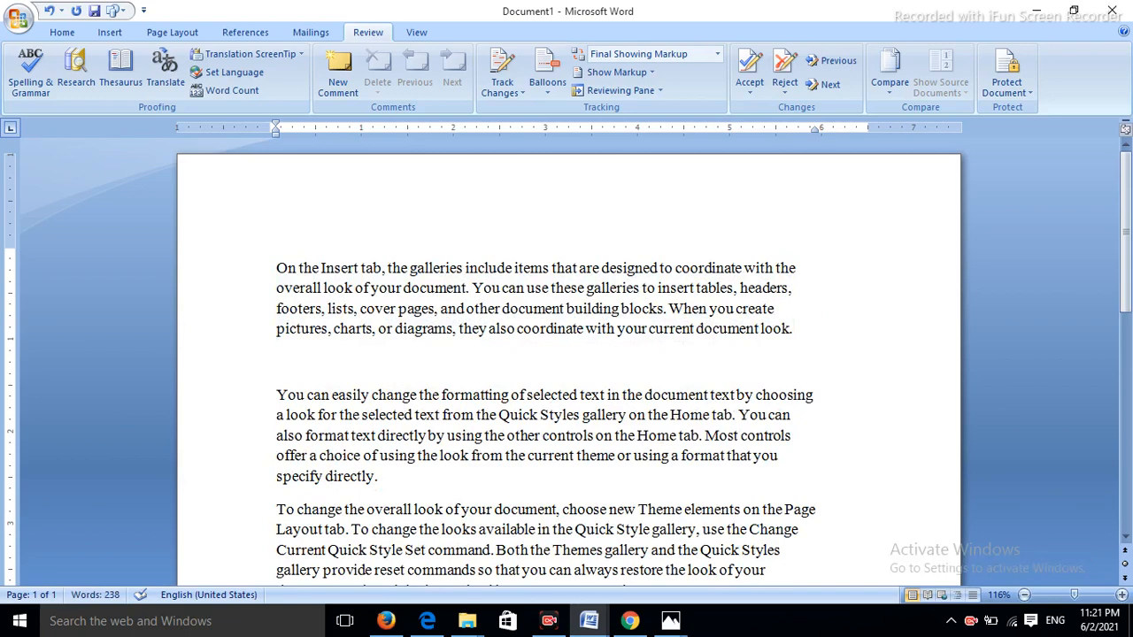
- Type 'institute computere' on the new blank line
text(institute)
text(cp)
key(BackSpace)
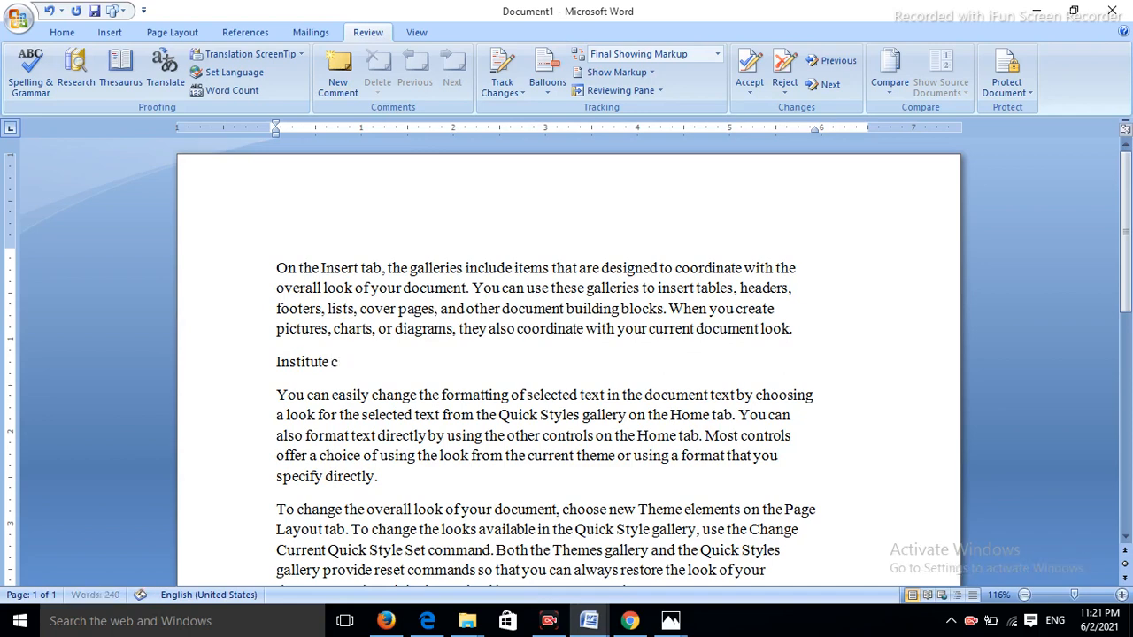
text(omputer)
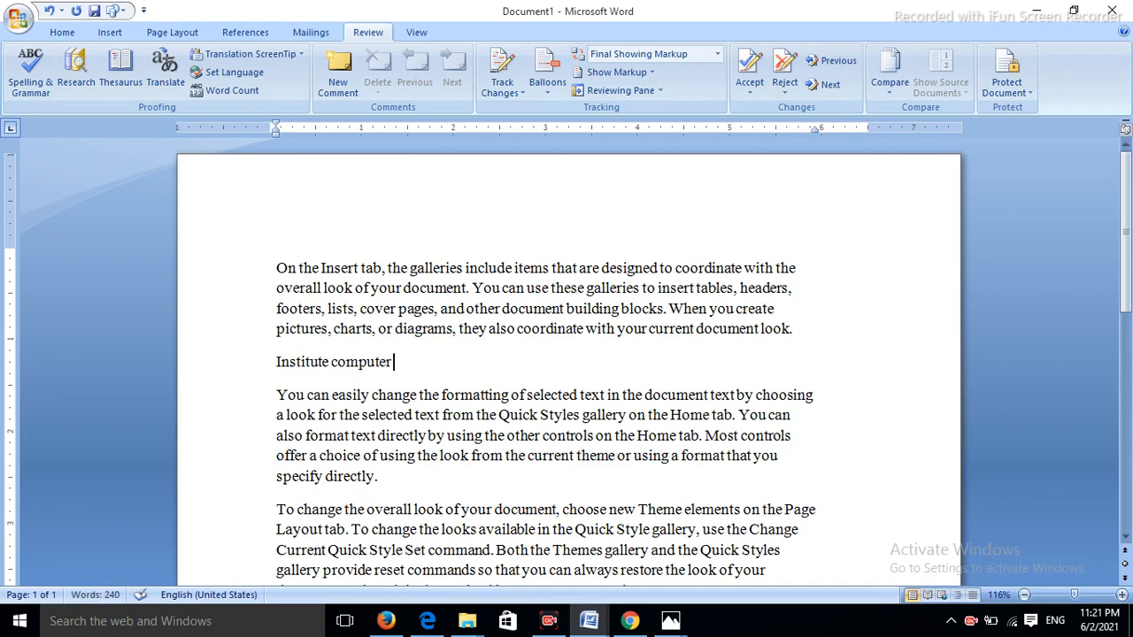
text(e)
- Run the spell check (F7) to correct 'computere' to 'computer'
key(F7)
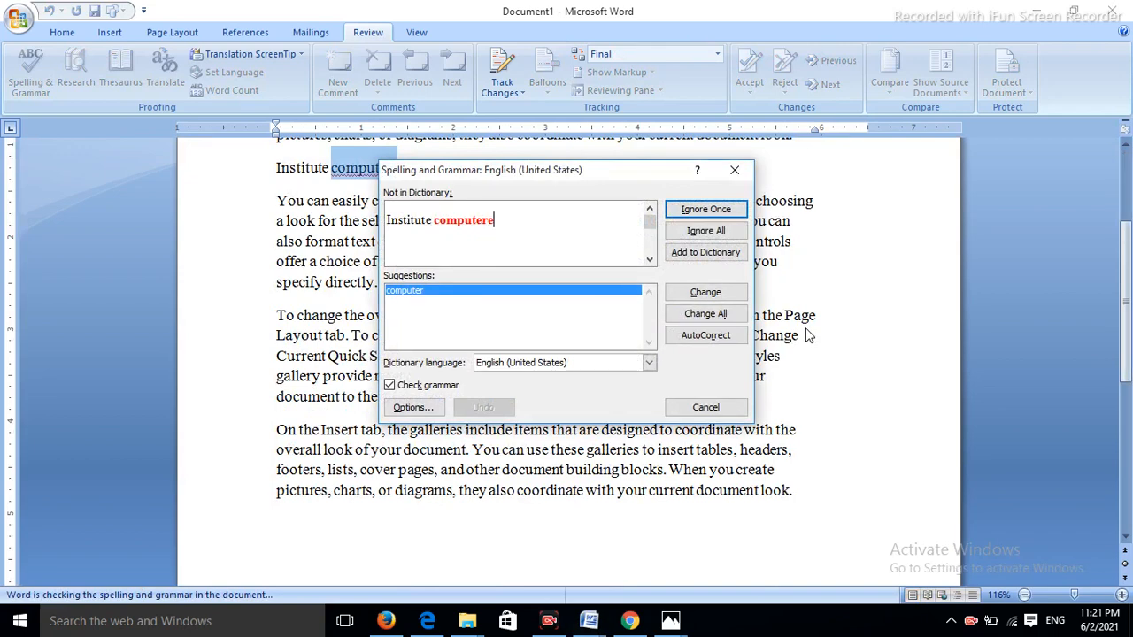
click(742, 292)
click(569, 352)
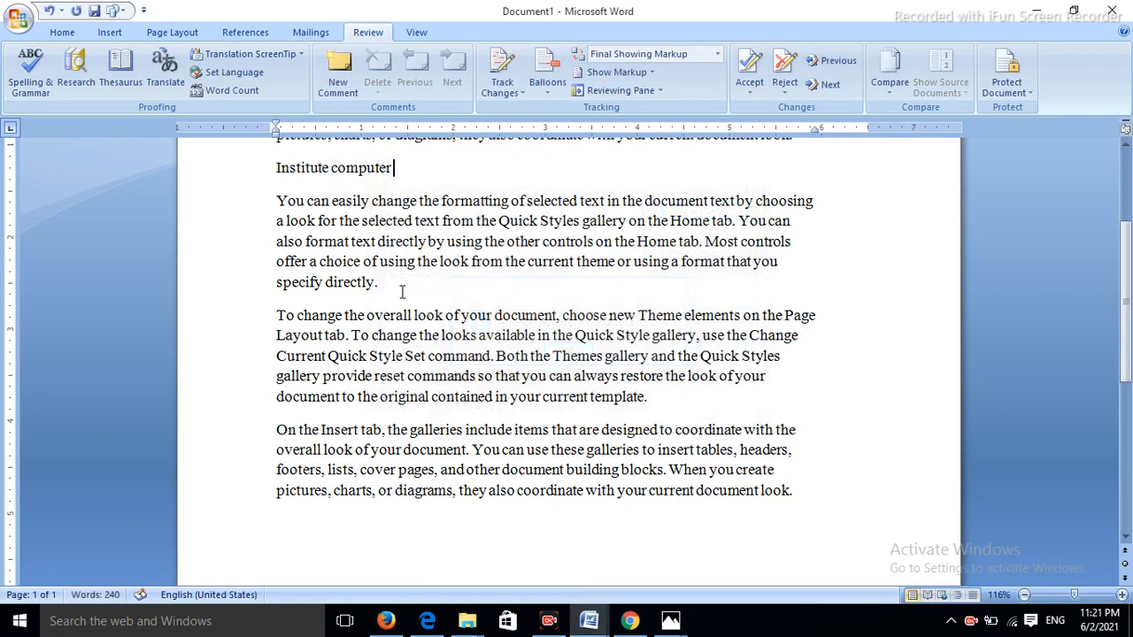
scroll(417, 250, up, 2)
- Append the word 'commacation' after 'Institute computer'
click(422, 268)
text(comm)
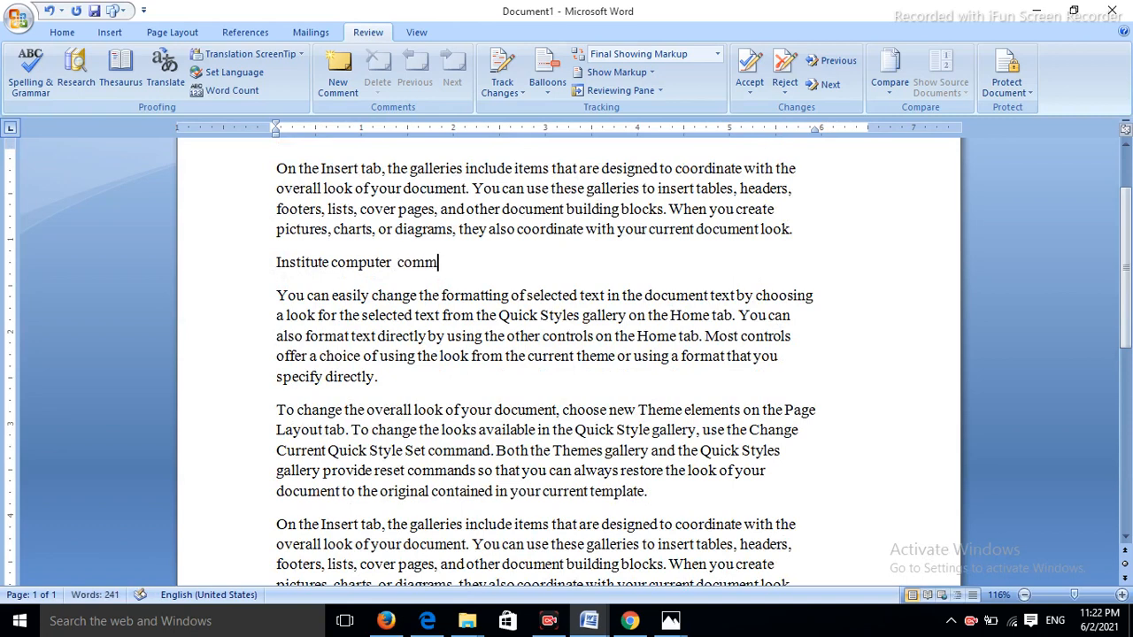
text(unication)
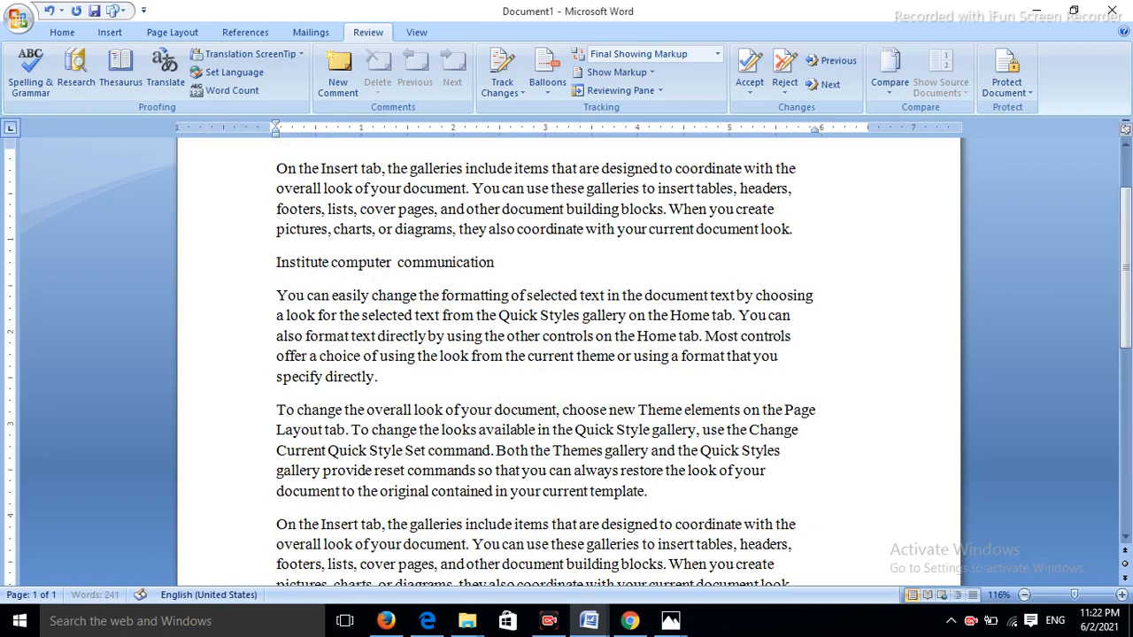
key(BackSpace)
key(BackSpace)
key(BackSpace)
key(BackSpace)
key(BackSpace)
key(BackSpace)
key(BackSpace)
key(BackSpace)
key(BackSpace)
text(acation)
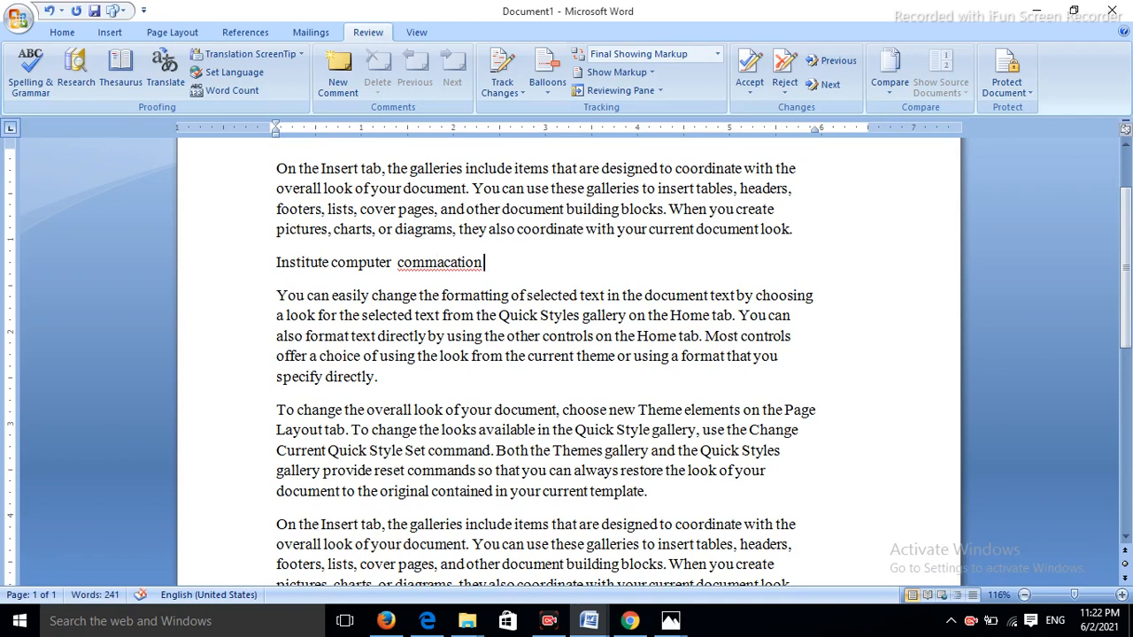
- Correct 'commacation' to 'commutation', add a name after it, and start a new paragraph
right_click(453, 263)
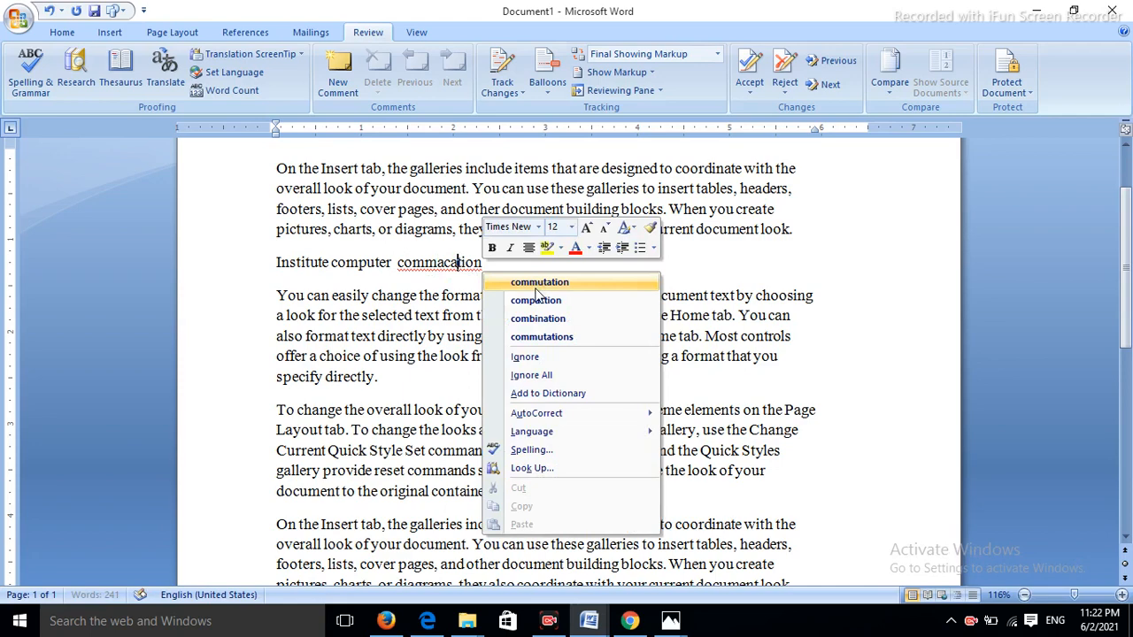
click(535, 284)
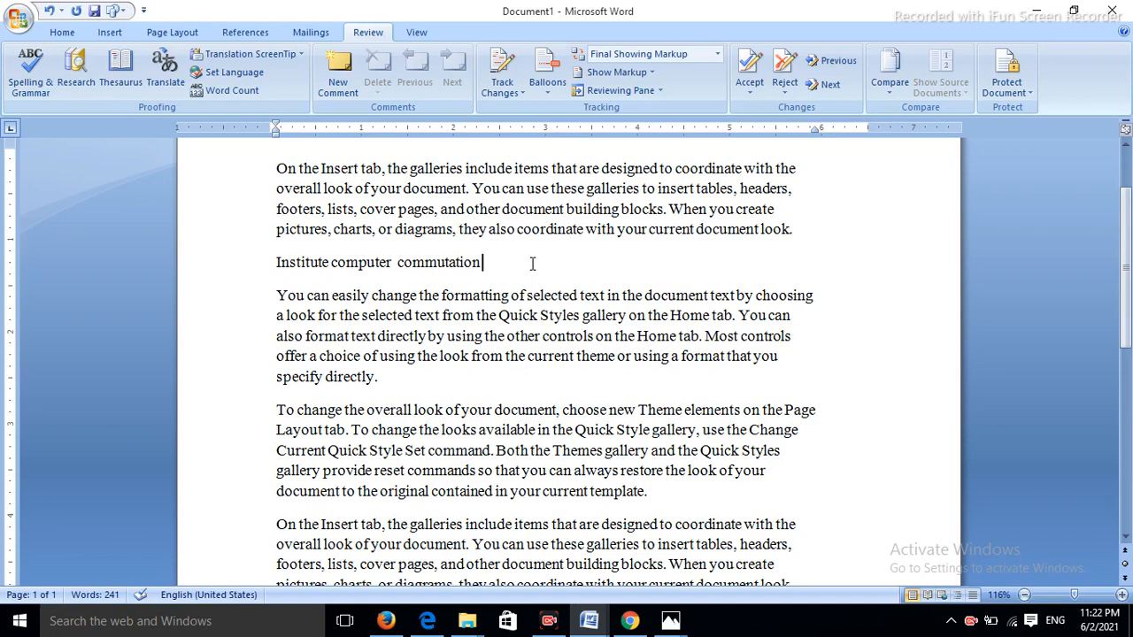
text(lalit)
key(Return)
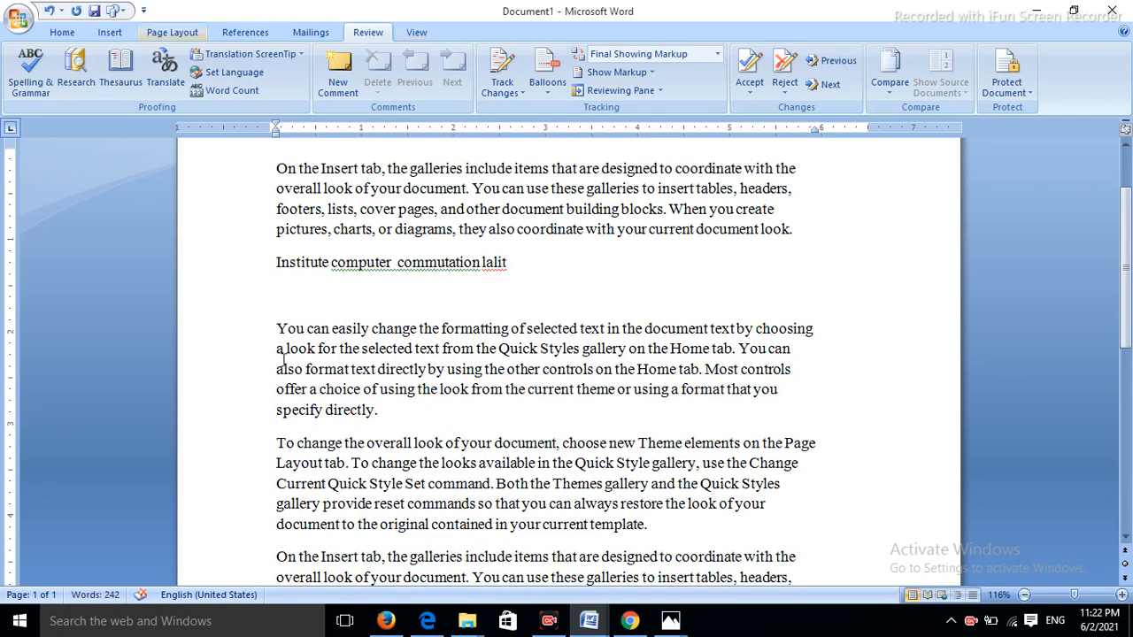
- Make spell check Ignore All for the added name, then end the check
click(494, 262)
key(F7)
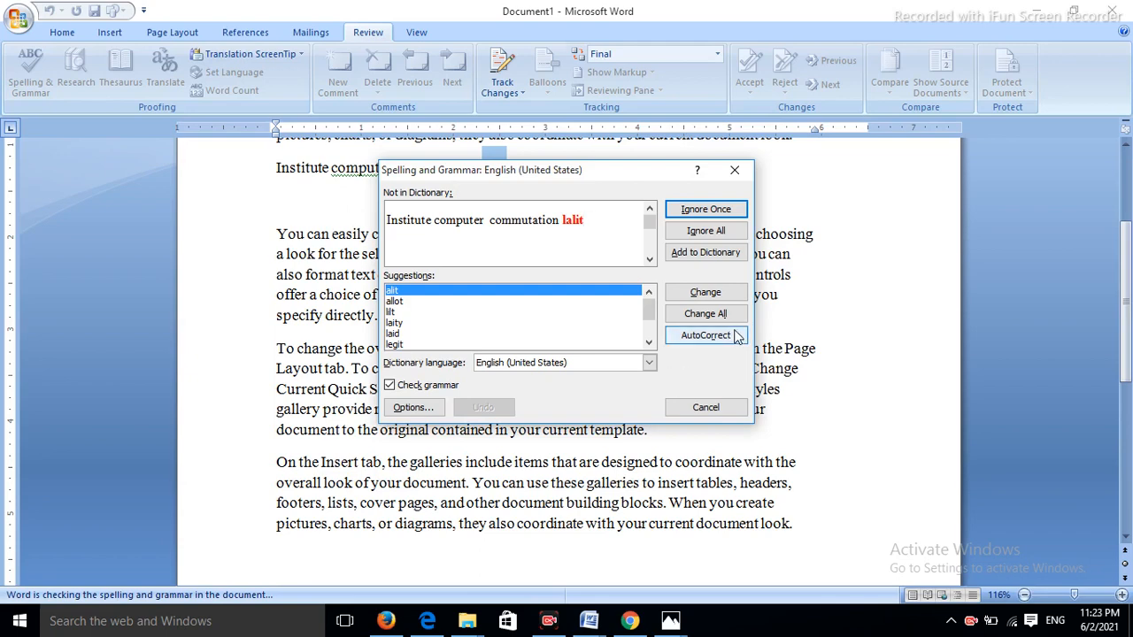
click(713, 233)
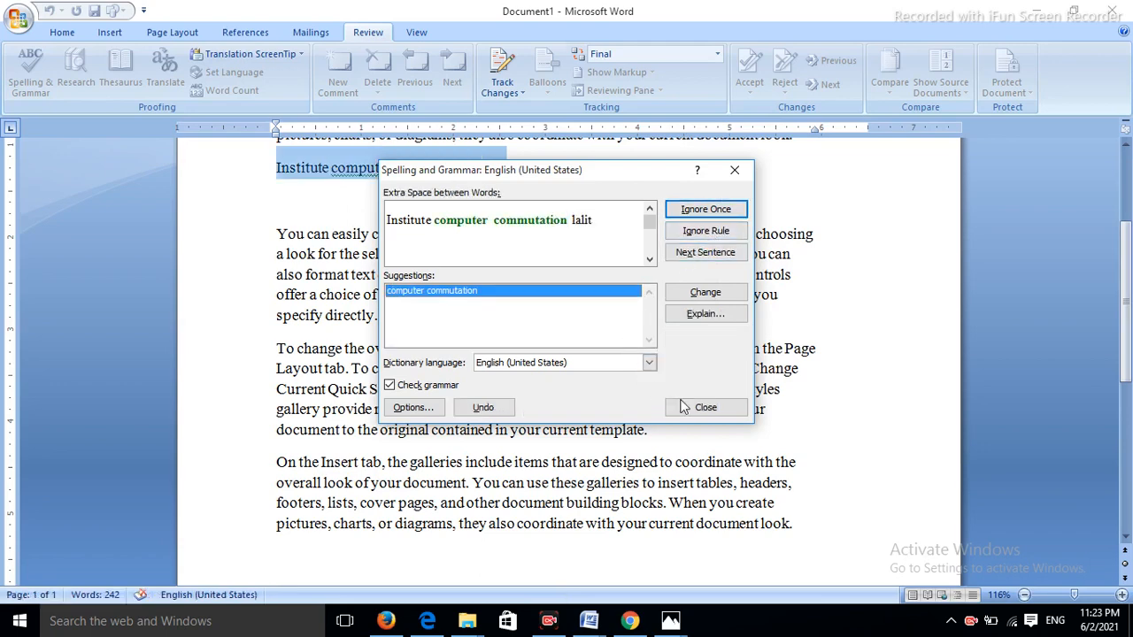
click(696, 404)
click(482, 168)
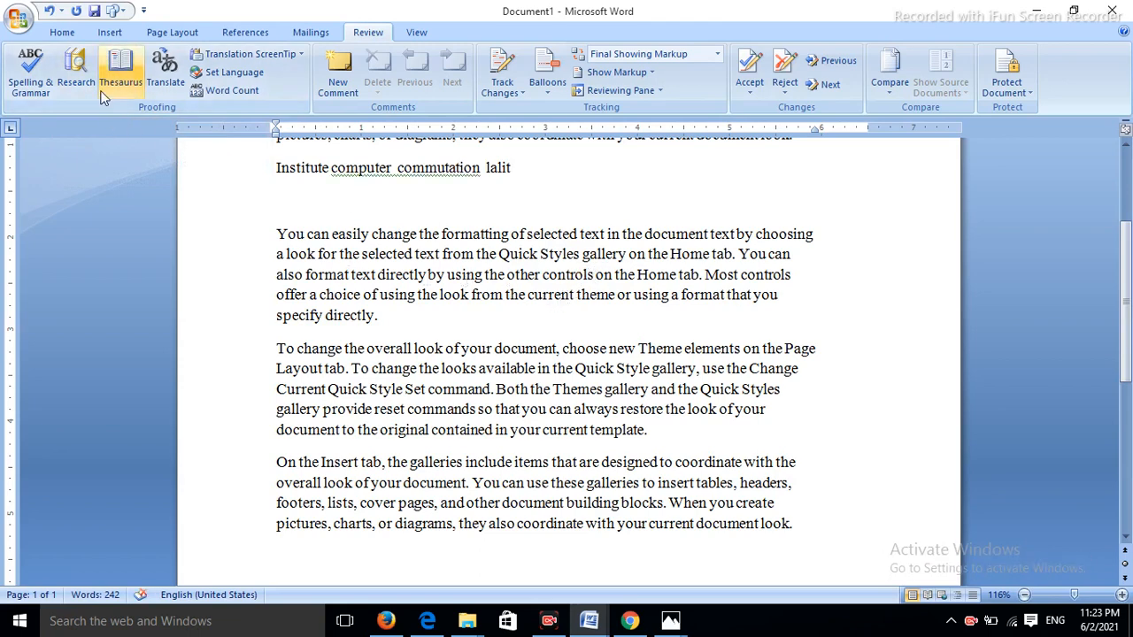
- Replace 'controls' with the thesaurus synonym 'joystick' from the Research pane
click(72, 75)
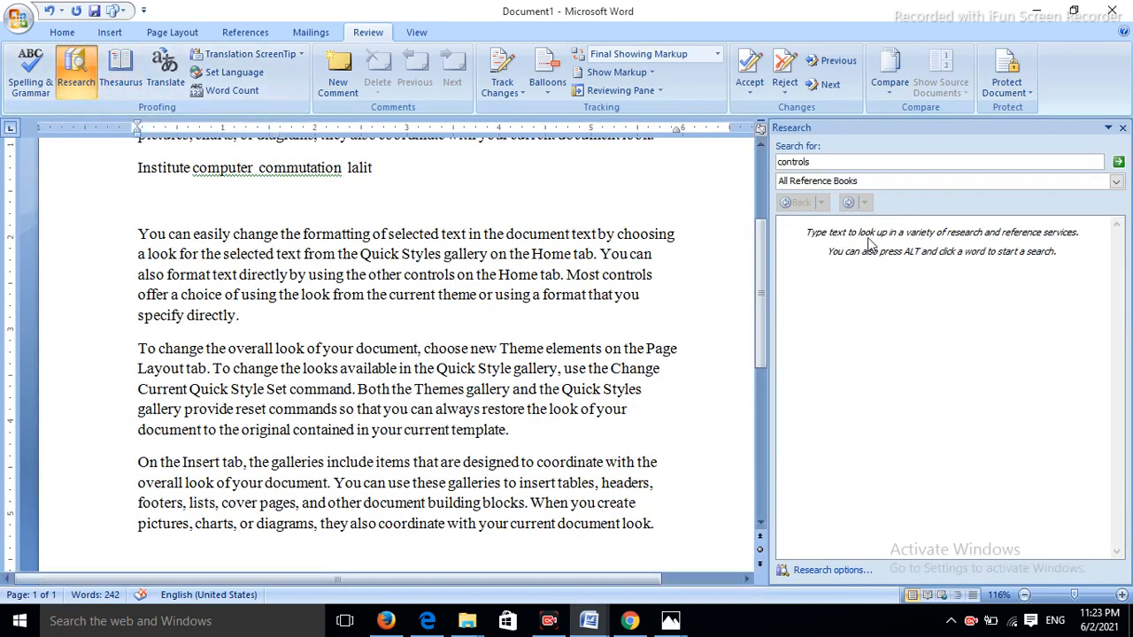
click(121, 69)
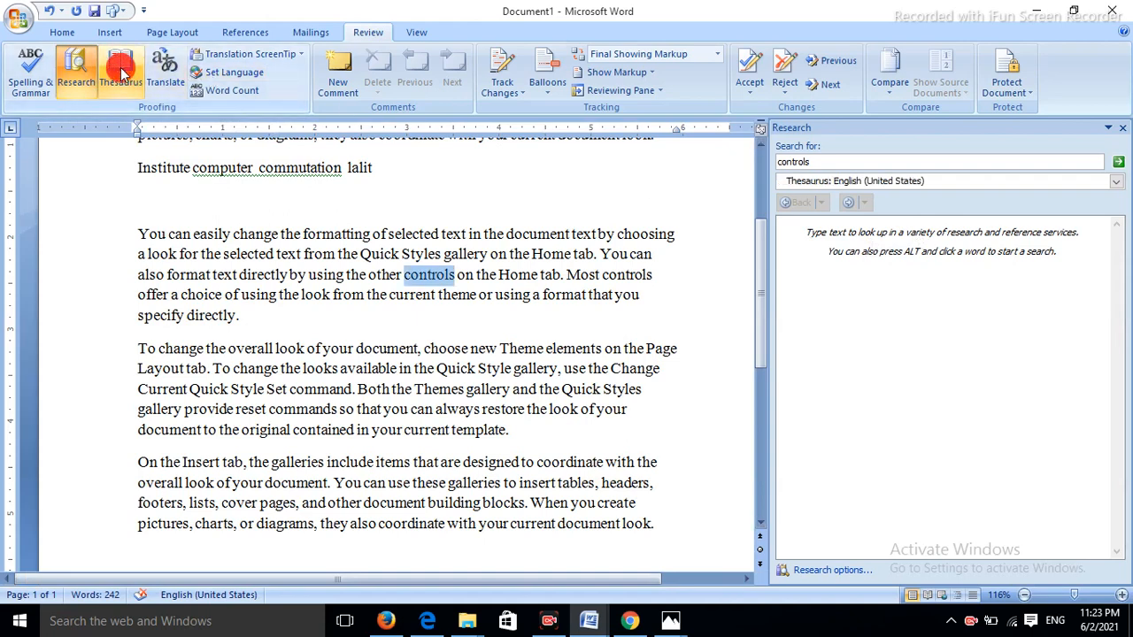
mouse_move(936, 310)
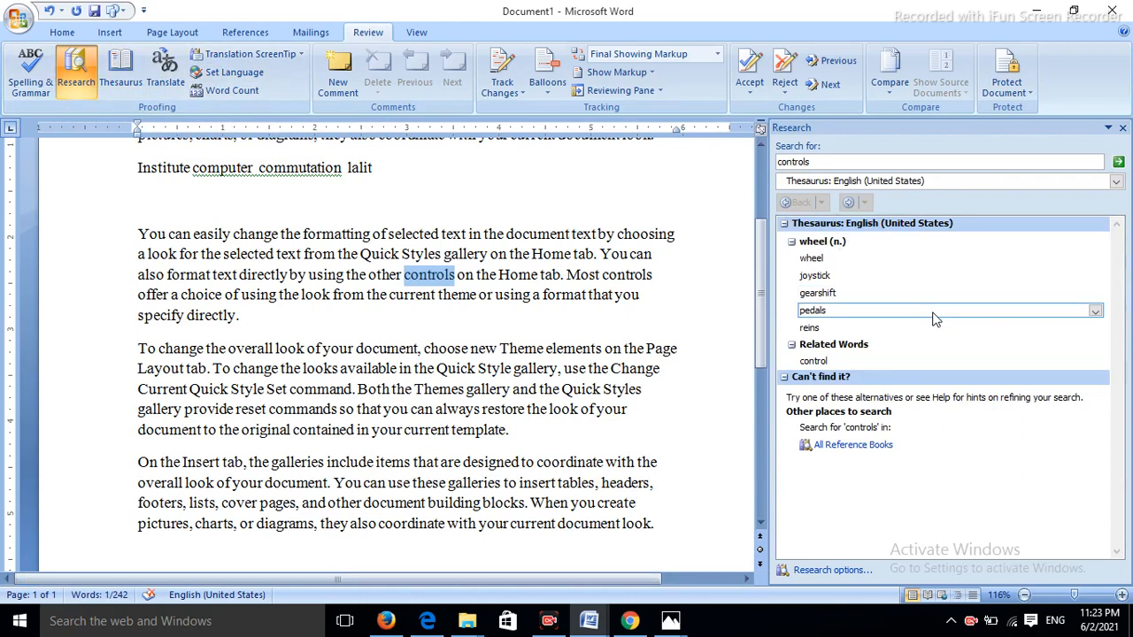
mouse_move(841, 262)
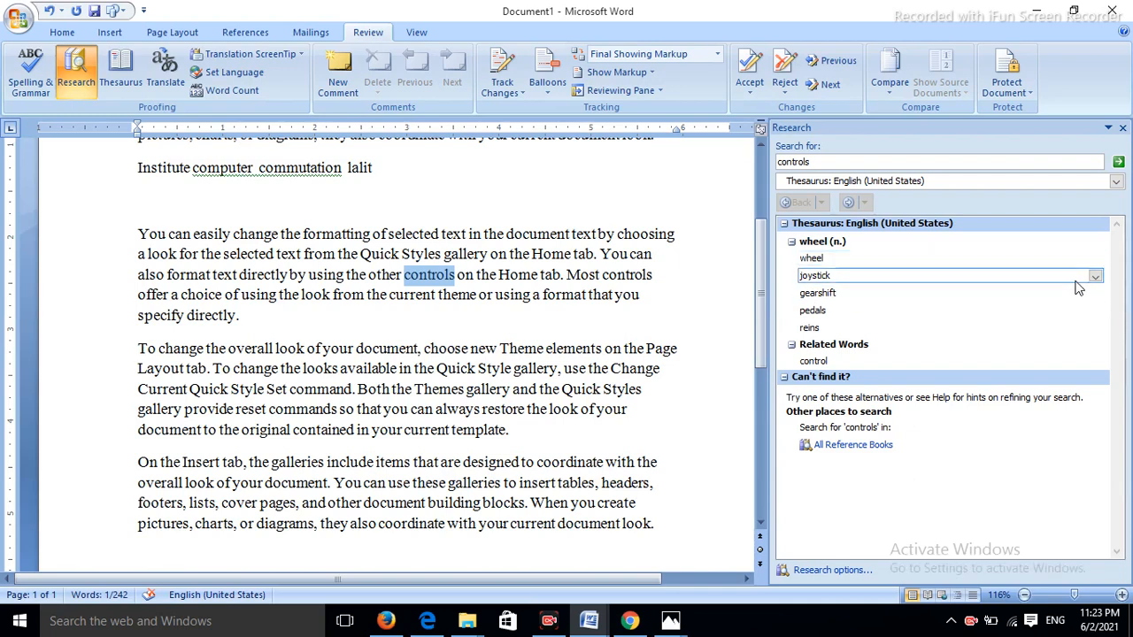
click(1096, 277)
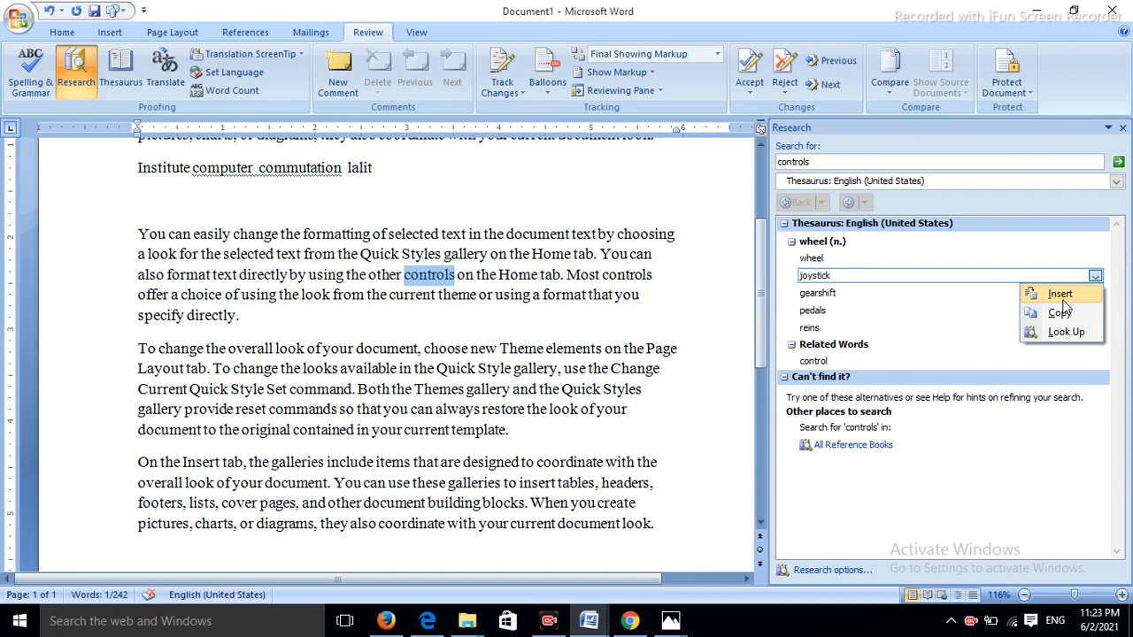
click(1061, 296)
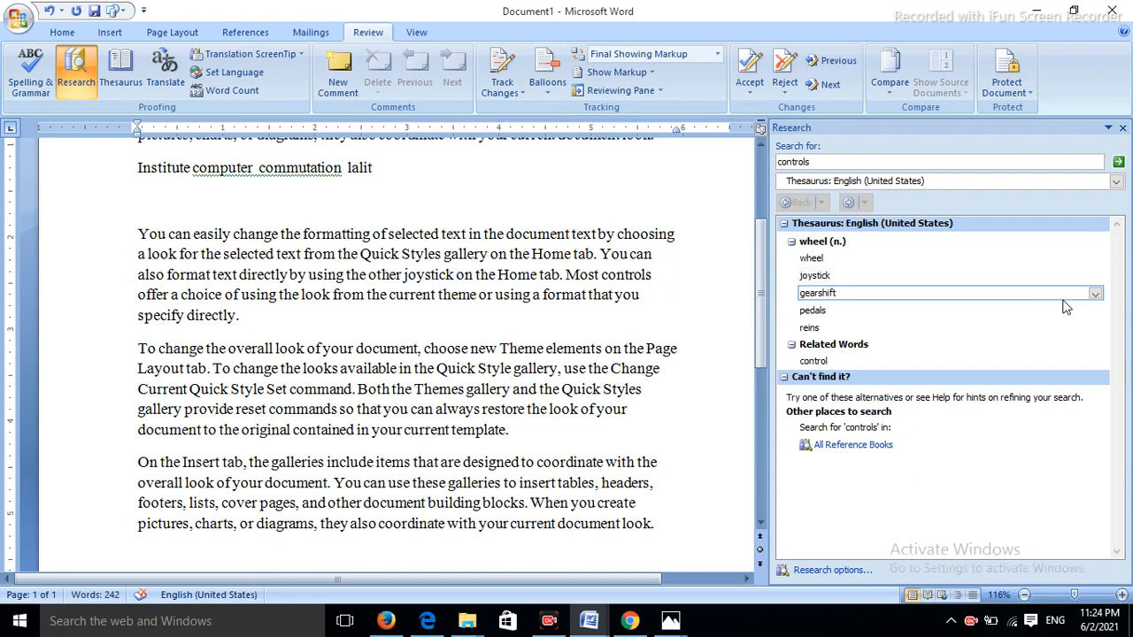
click(248, 56)
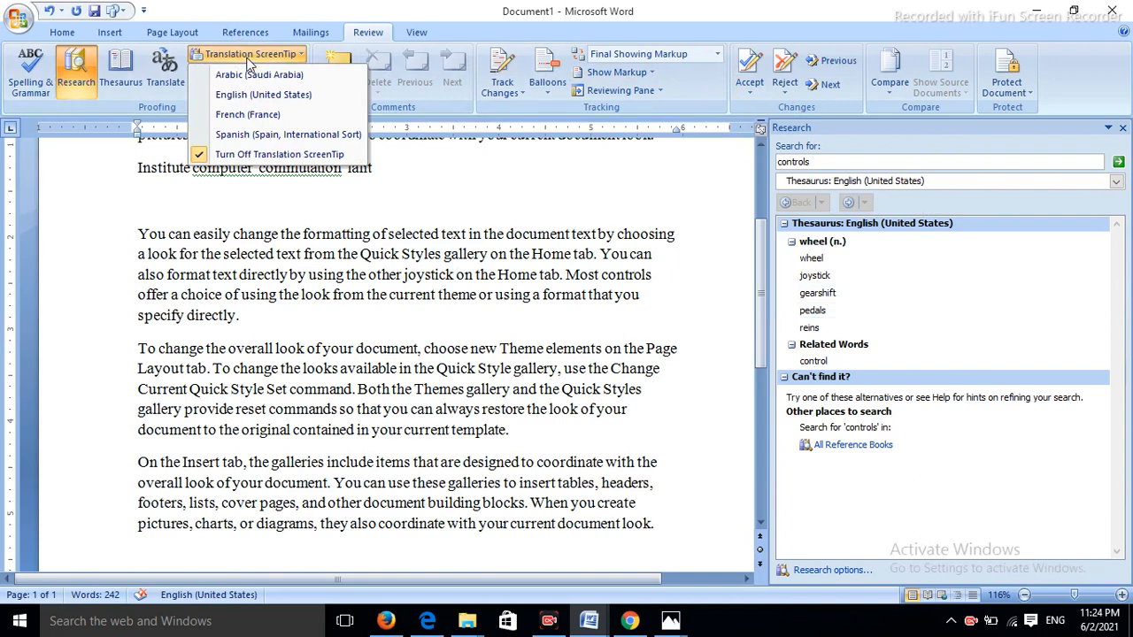
- Set the translation ScreenTip and proofing language both to English (United States)
click(599, 273)
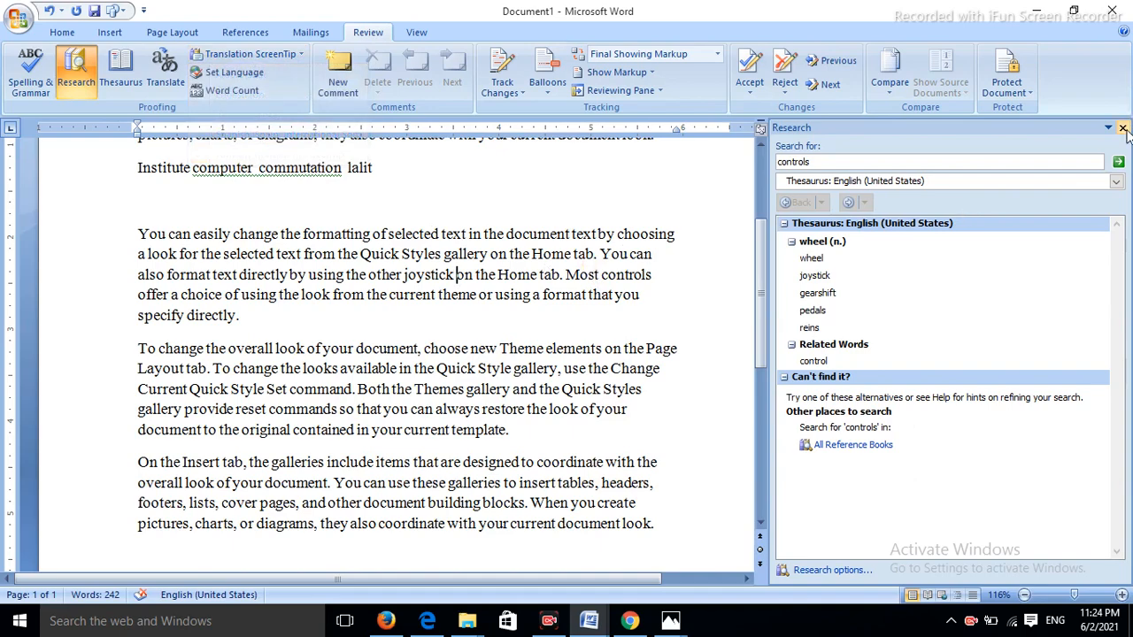
click(1122, 128)
scroll(299, 119, up, 2)
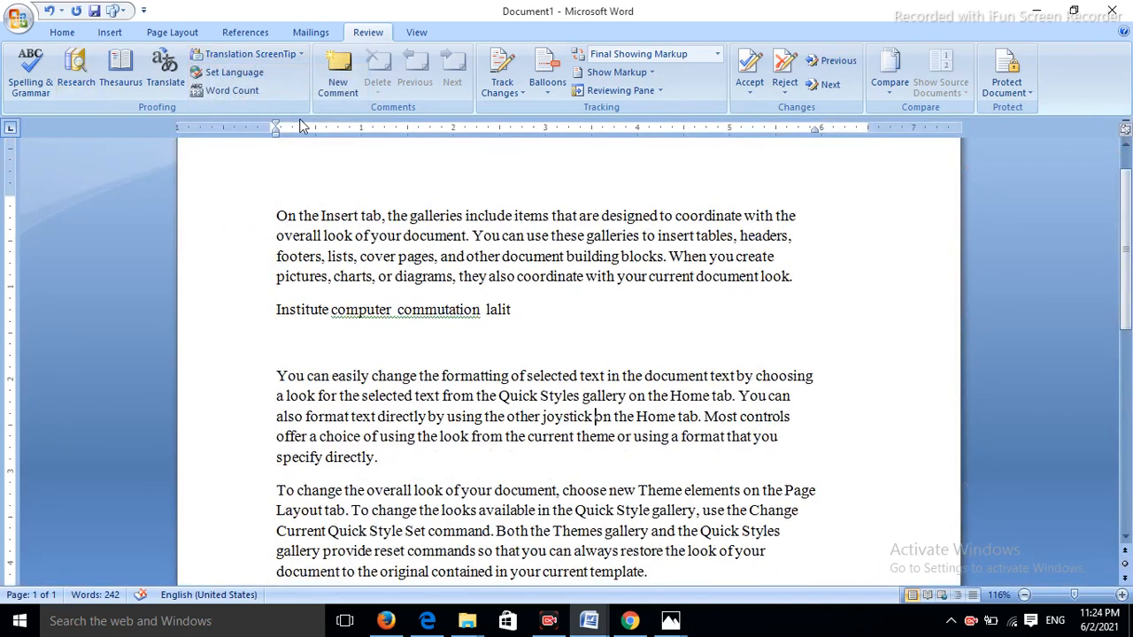
click(289, 56)
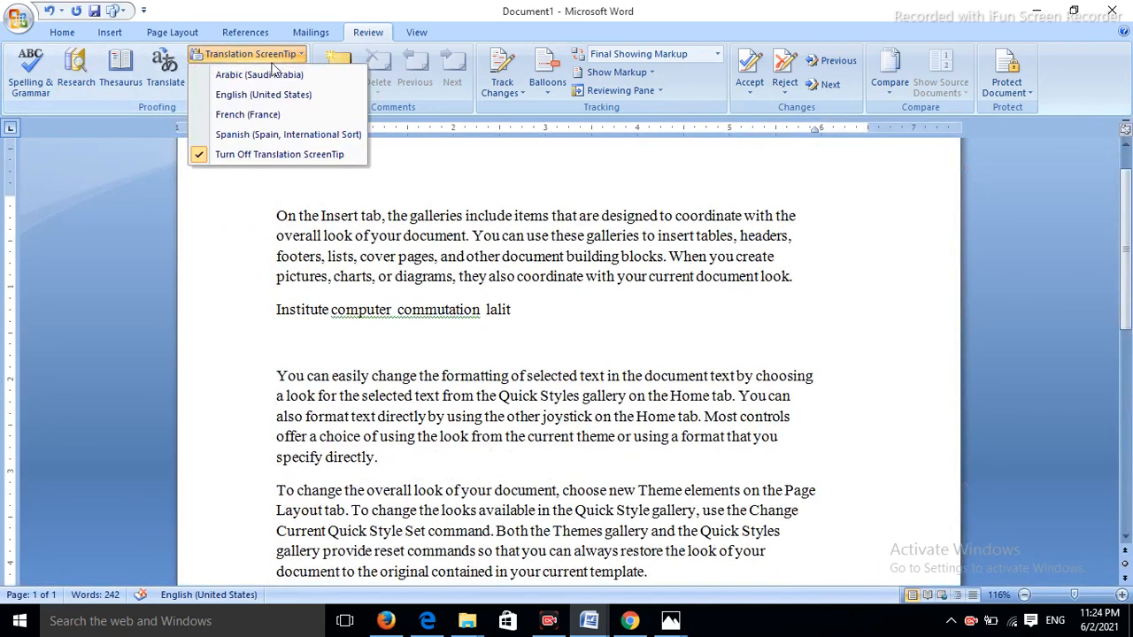
click(211, 94)
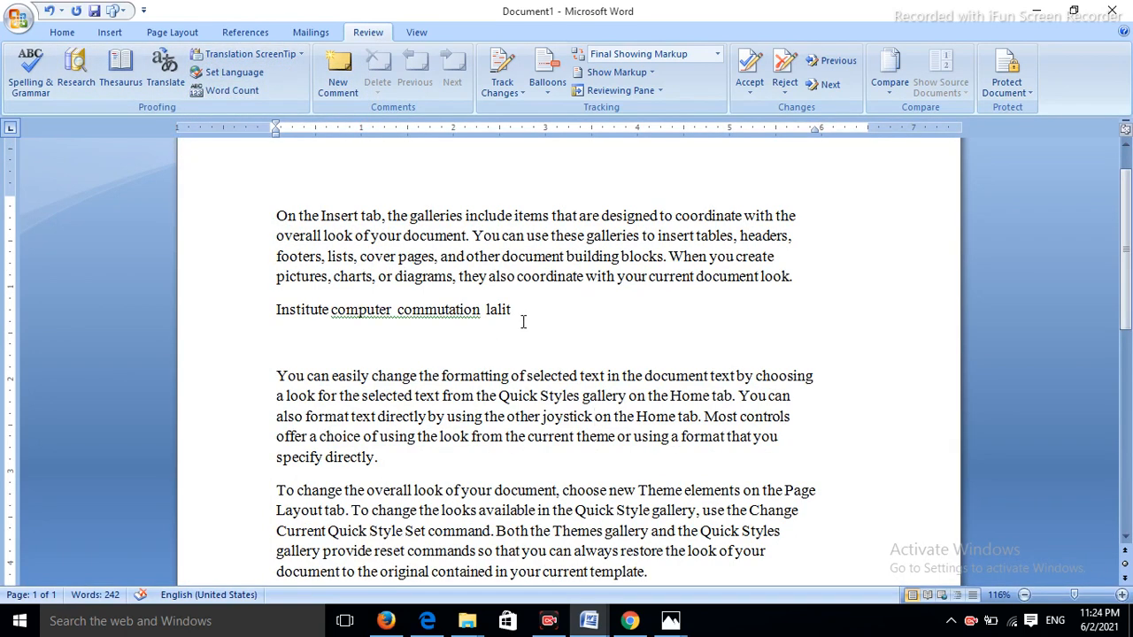
click(234, 76)
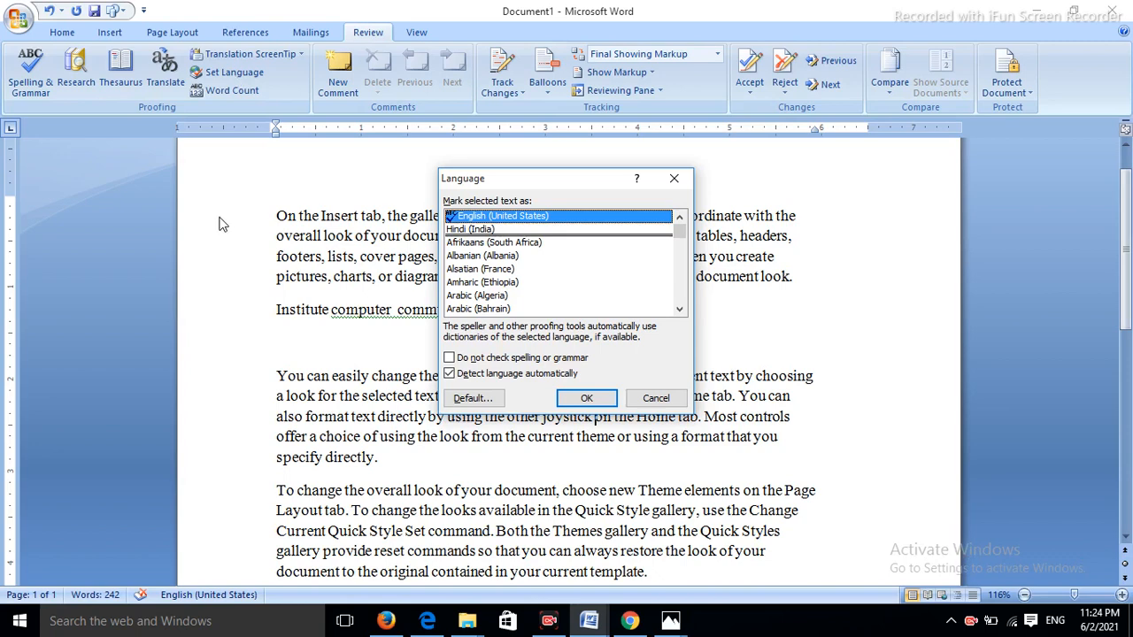
click(575, 400)
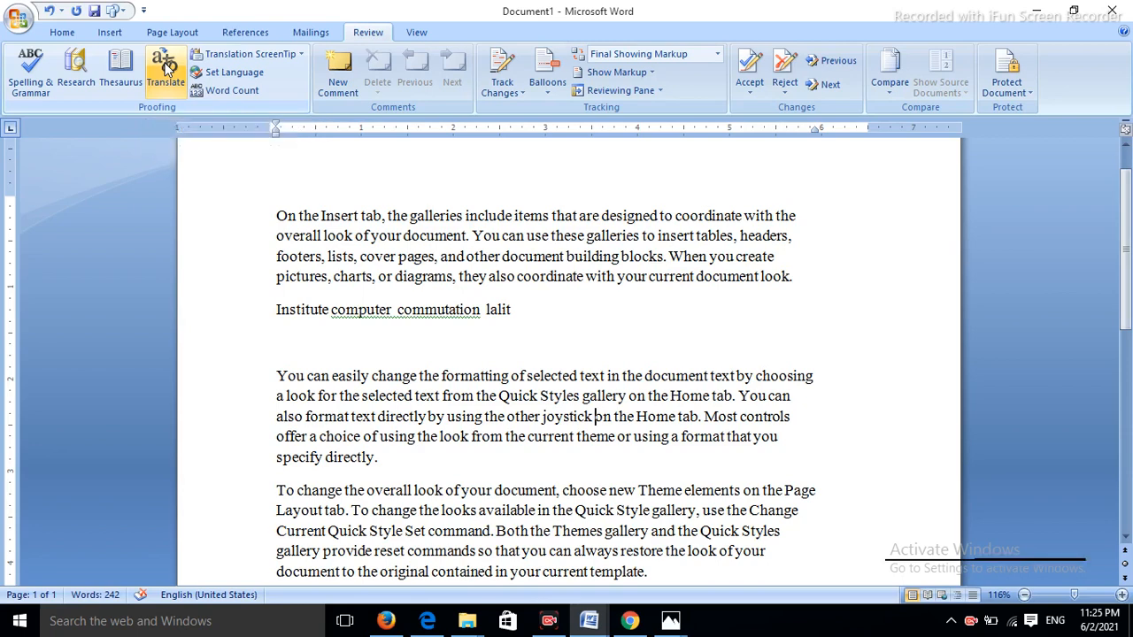
- Translate the selected first paragraph into Hindi (India) in the Research pane
drag(276, 215, 837, 281)
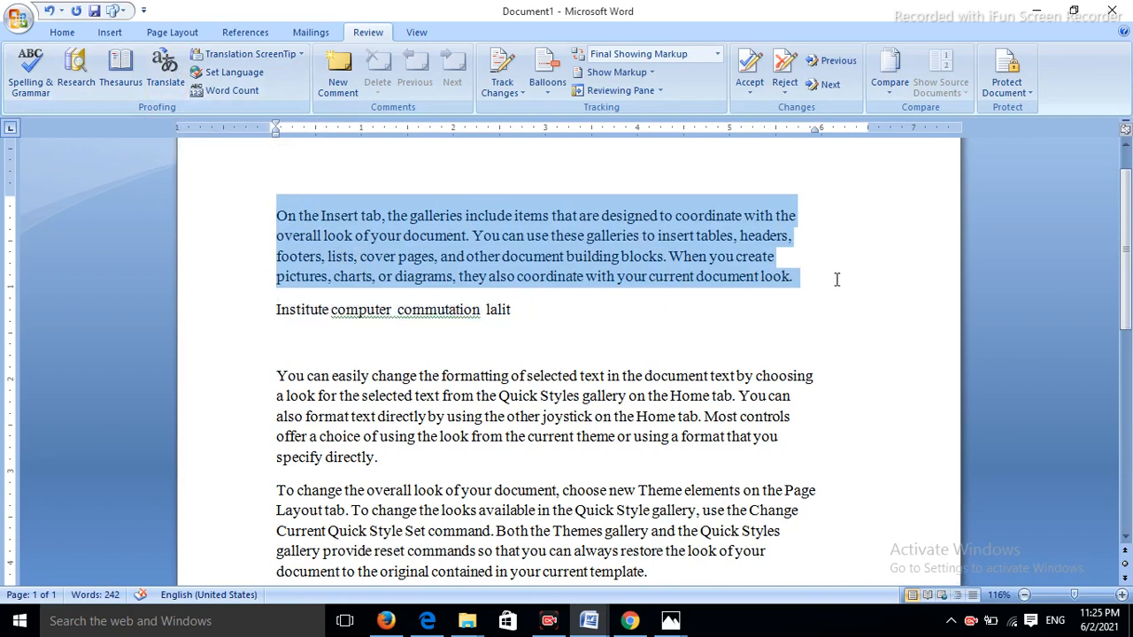
click(165, 69)
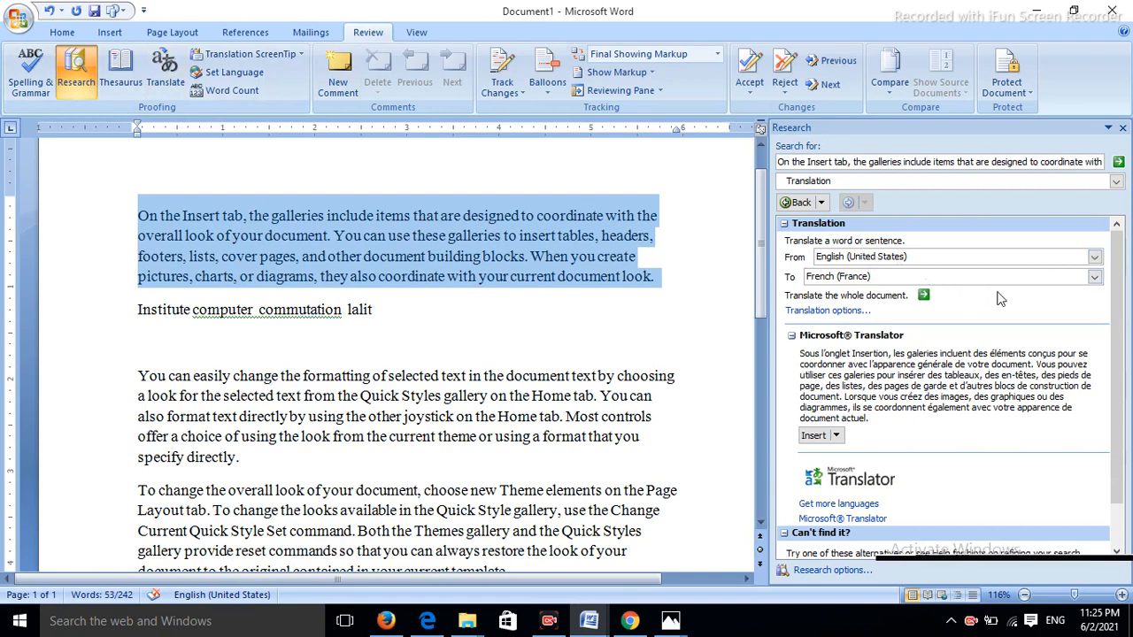
click(1094, 277)
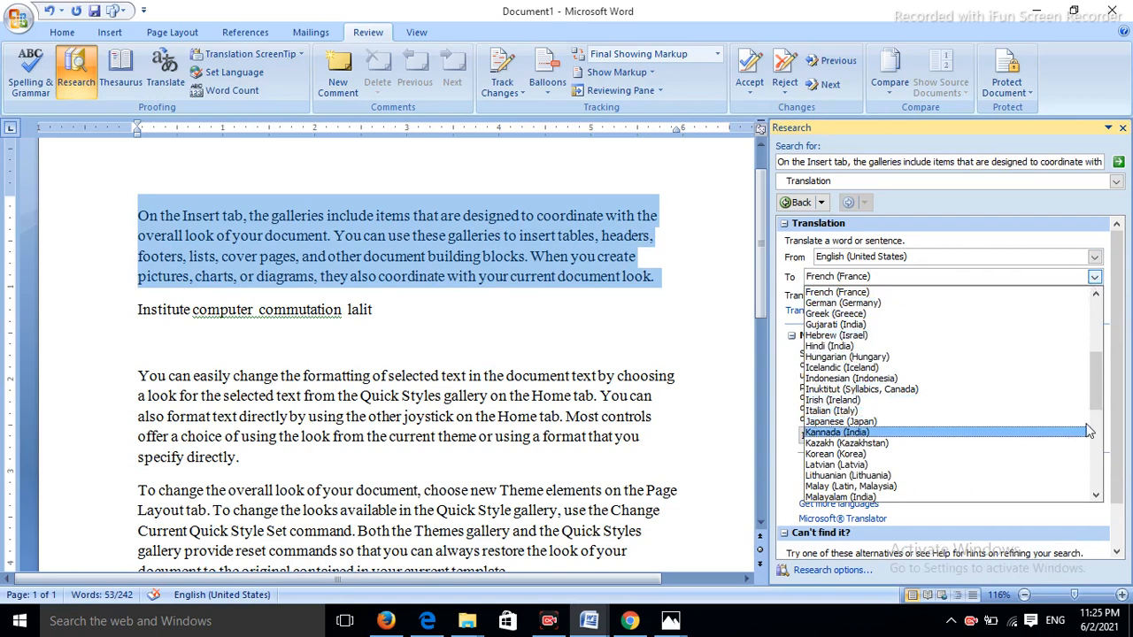
mouse_move(1104, 377)
mouse_down()
mouse_move(1099, 311)
mouse_move(1095, 465)
mouse_move(1083, 372)
mouse_up()
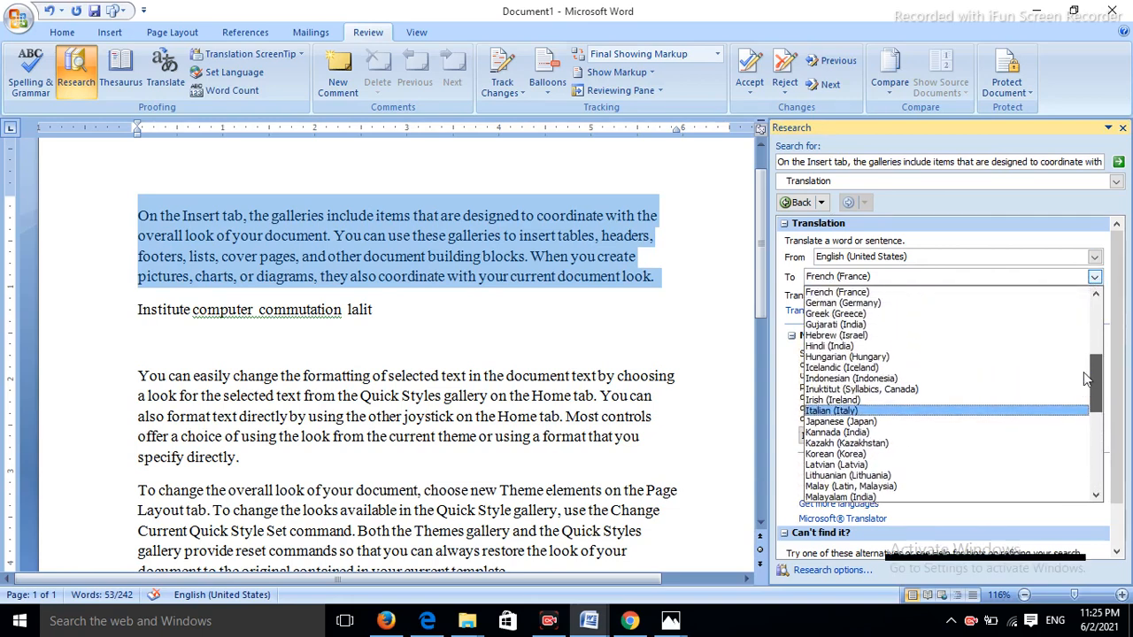
click(841, 346)
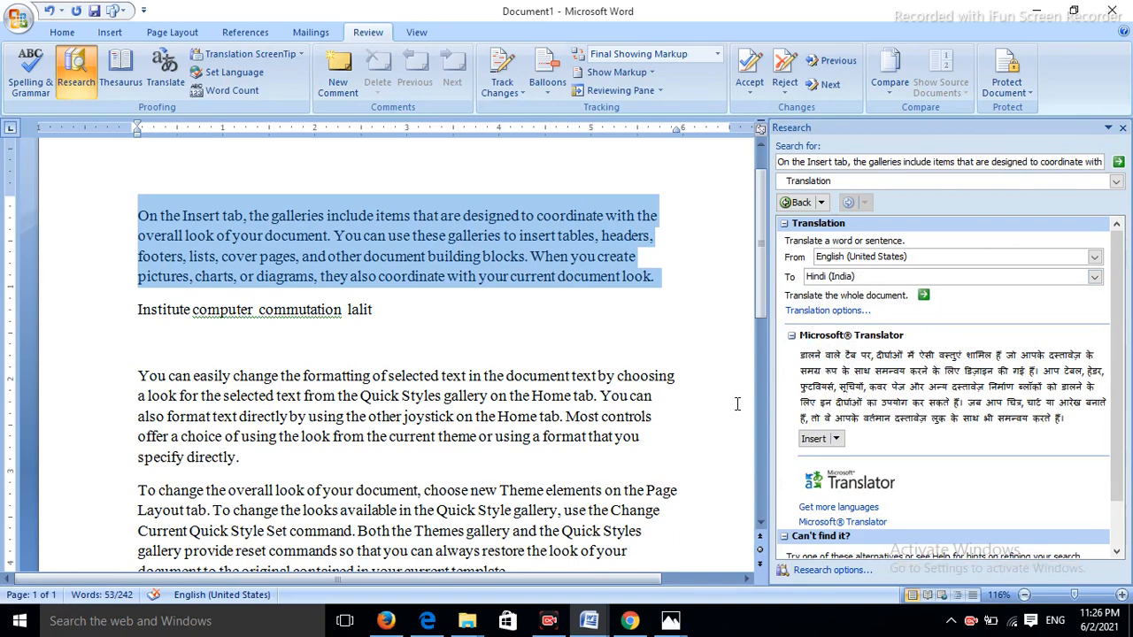
- Switch the translation target through Marathi, Thai and Punjabi, ending on Welsh (United Kingdom)
click(1095, 277)
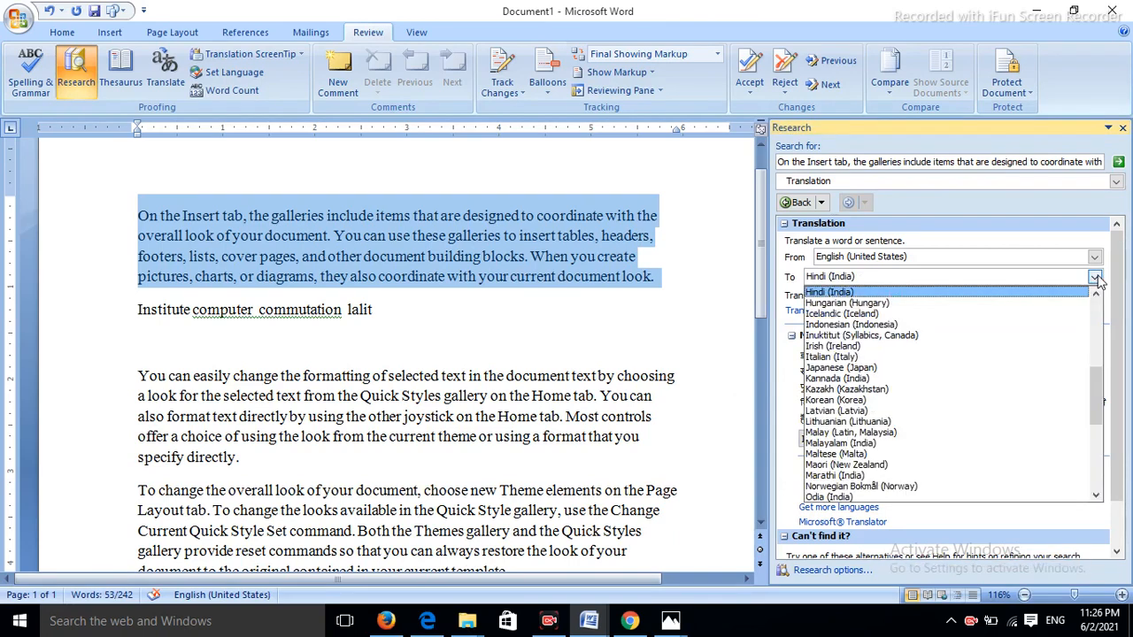
click(836, 475)
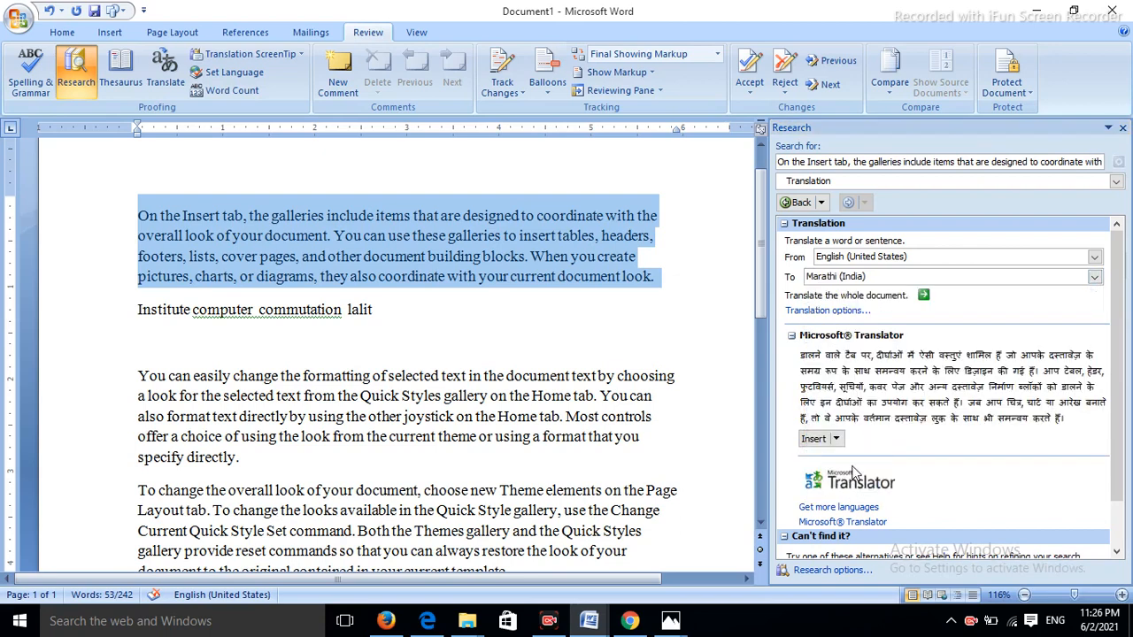
click(1094, 277)
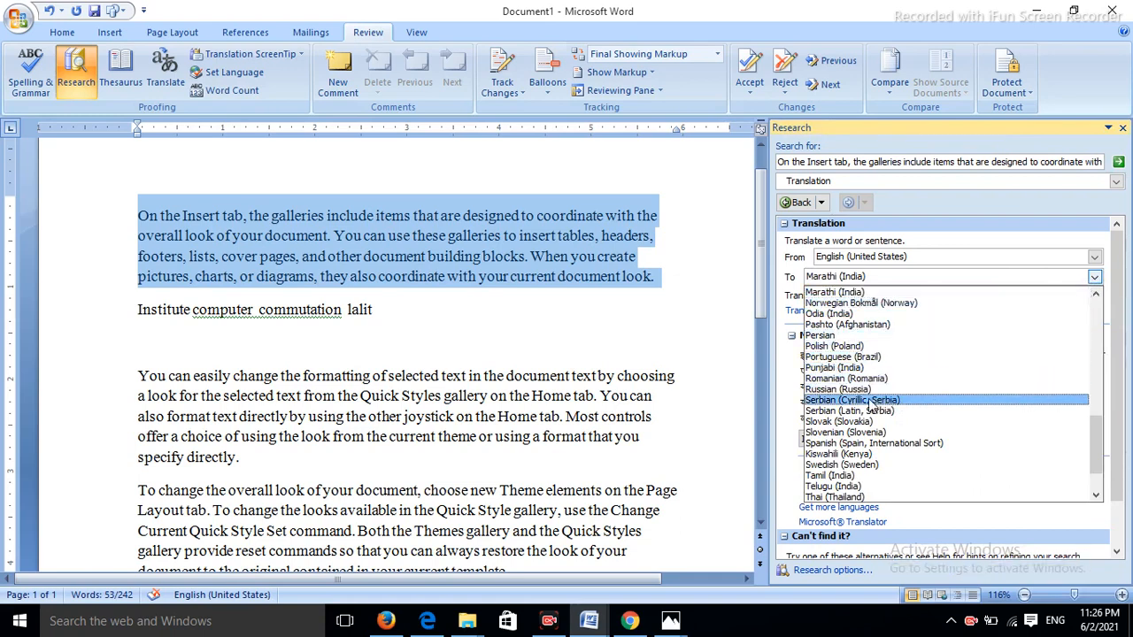
click(839, 497)
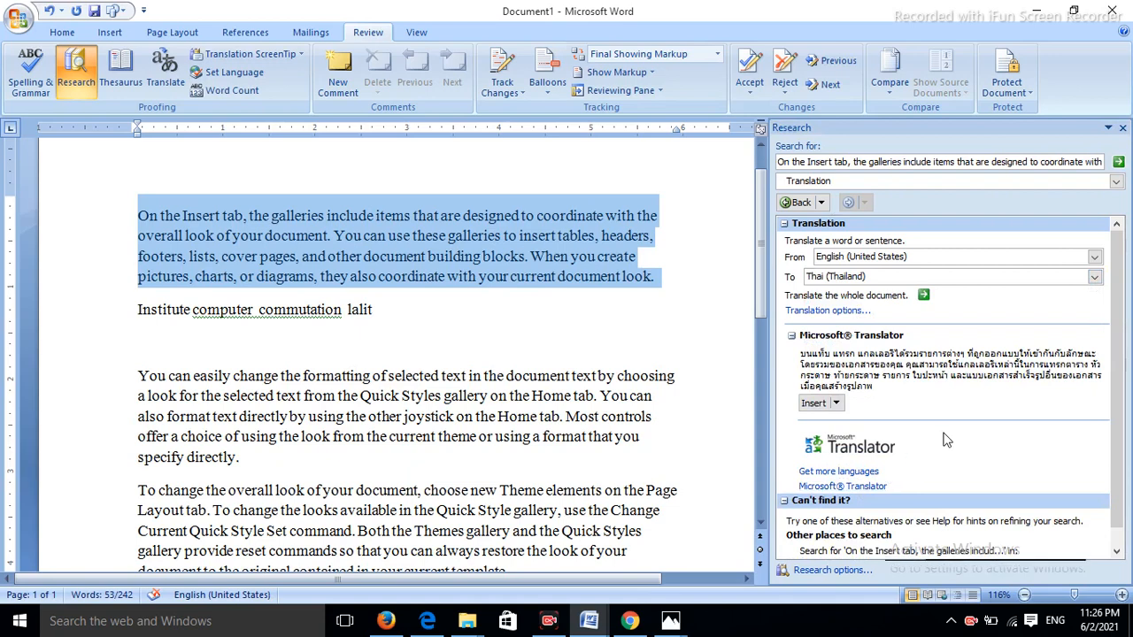
click(1094, 276)
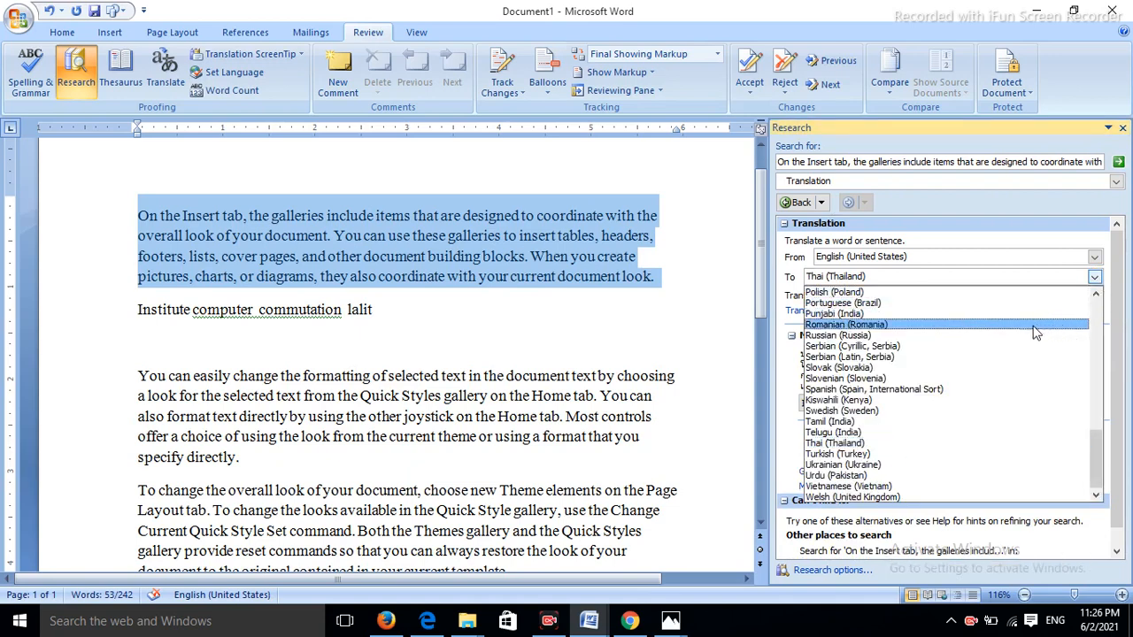
click(929, 314)
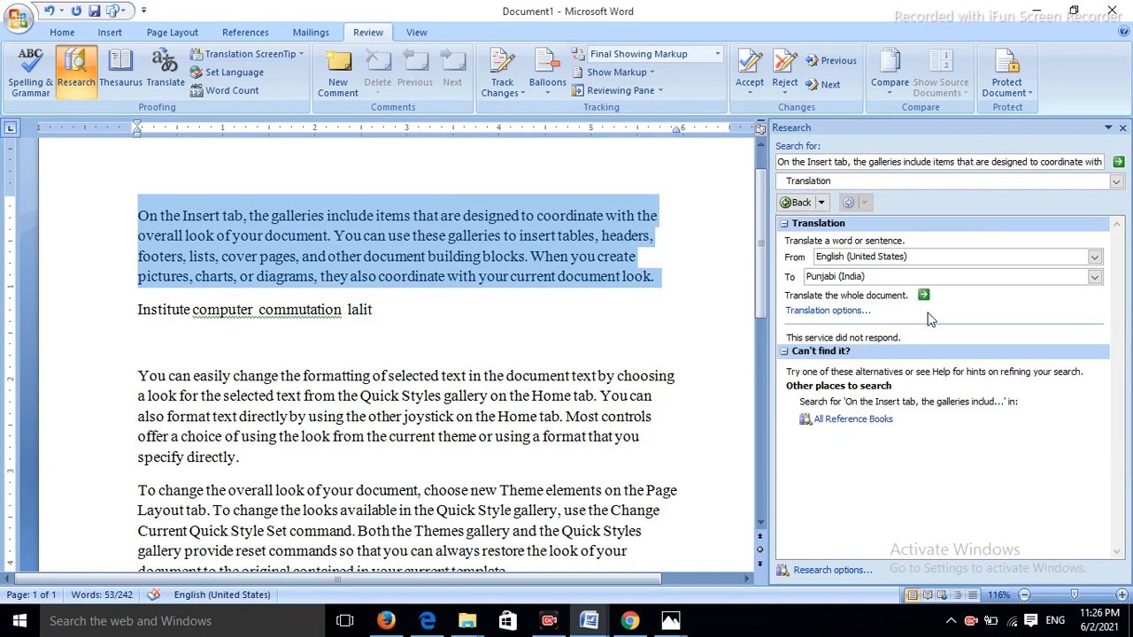
click(1094, 276)
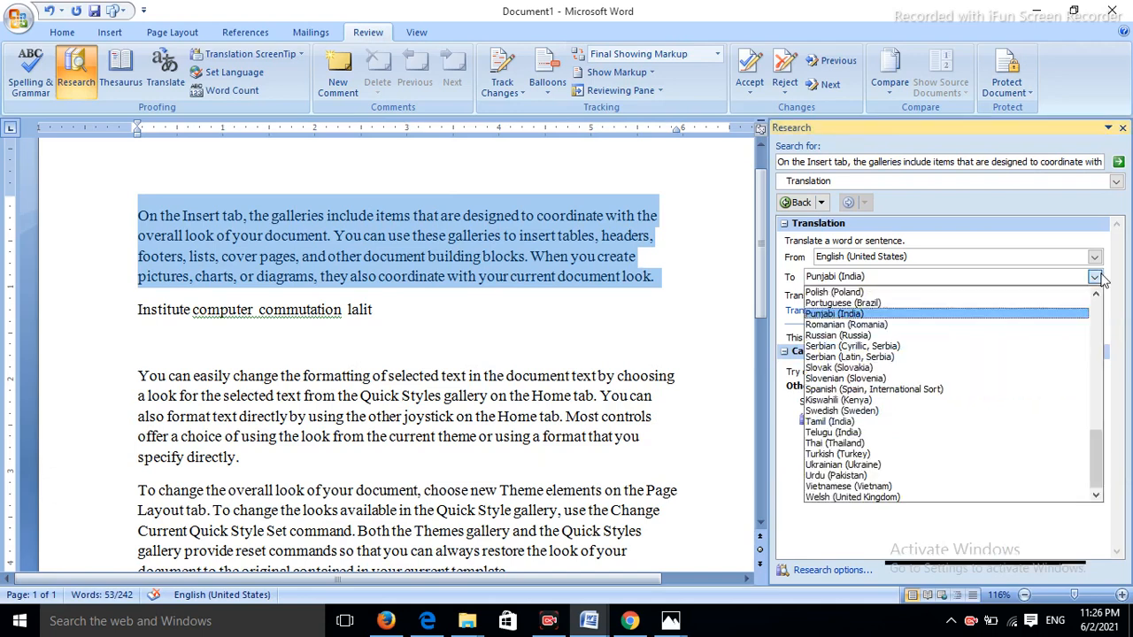
click(832, 497)
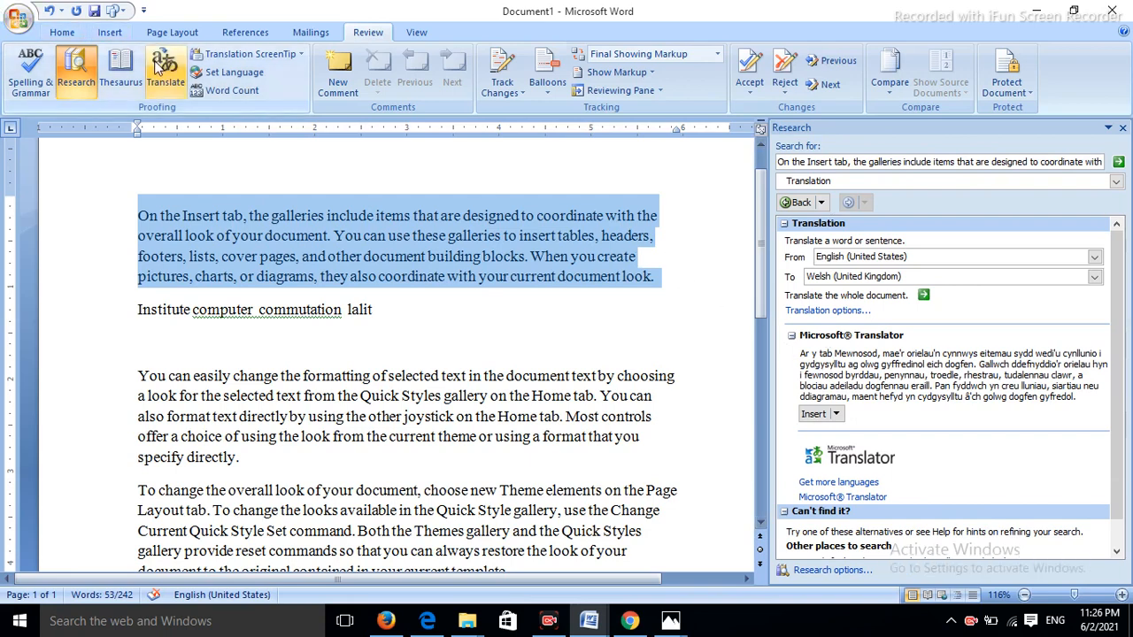
click(364, 315)
drag(138, 375, 262, 470)
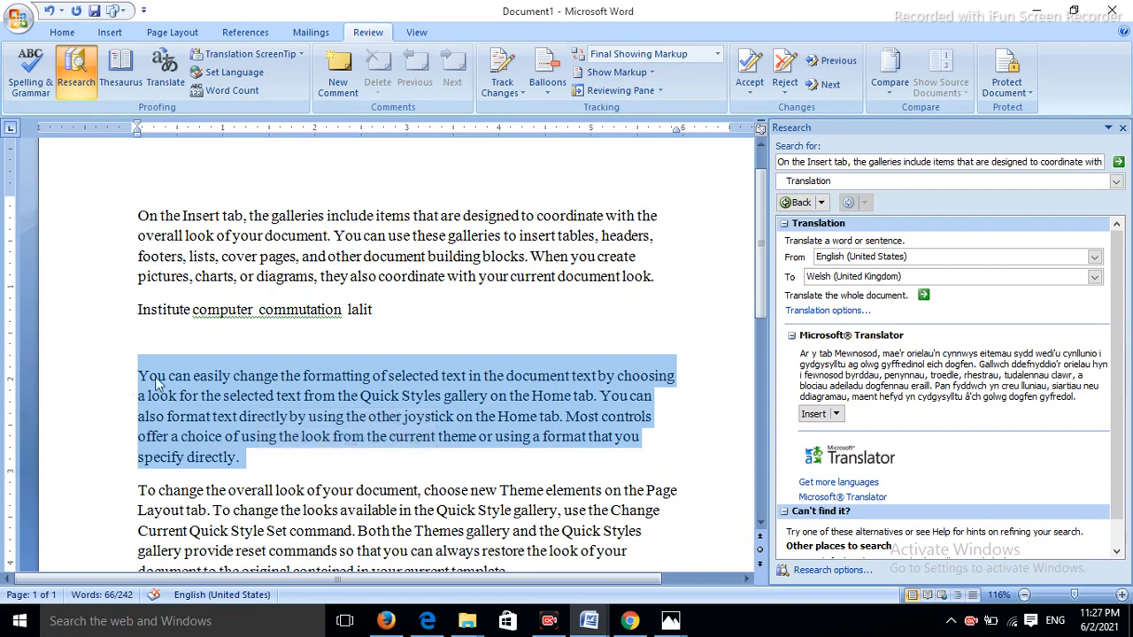
click(487, 340)
click(246, 74)
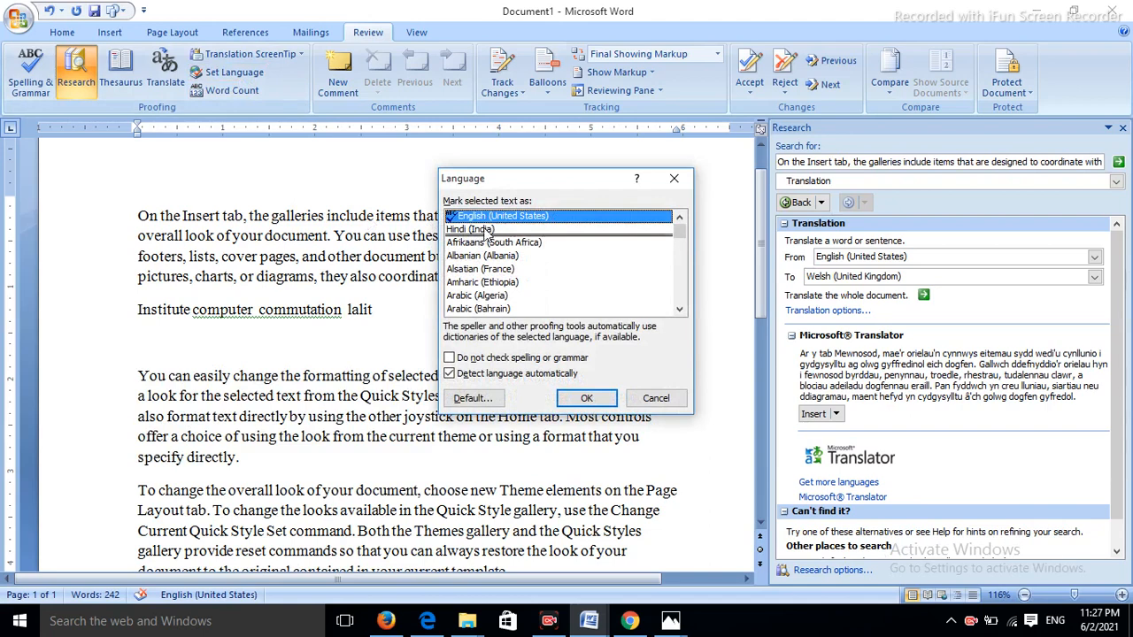
click(585, 399)
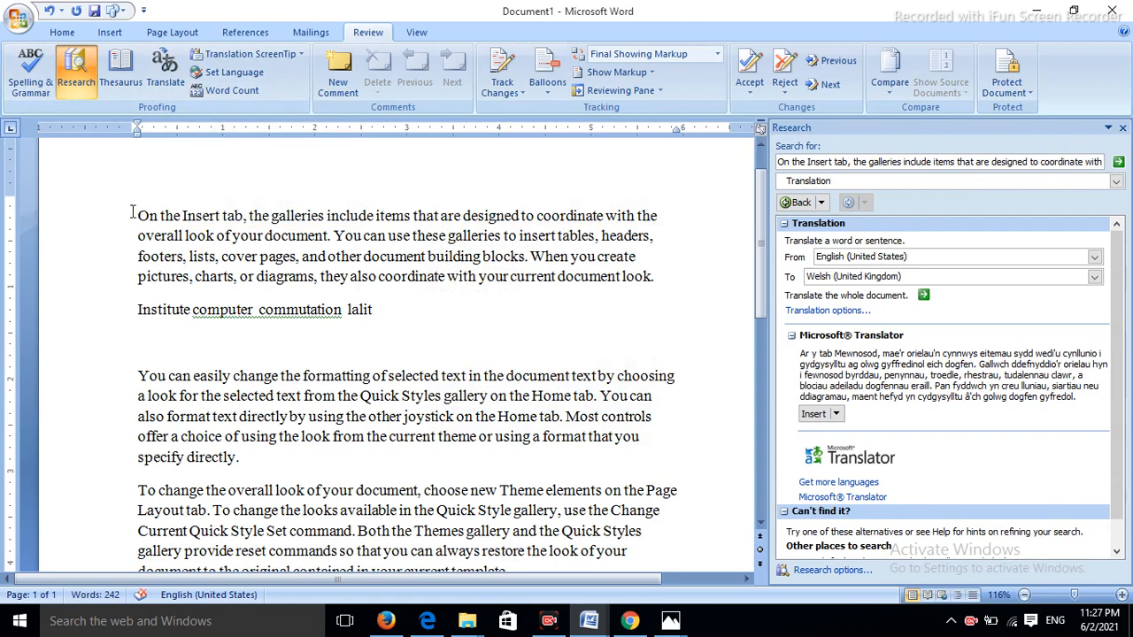
drag(133, 212, 461, 357)
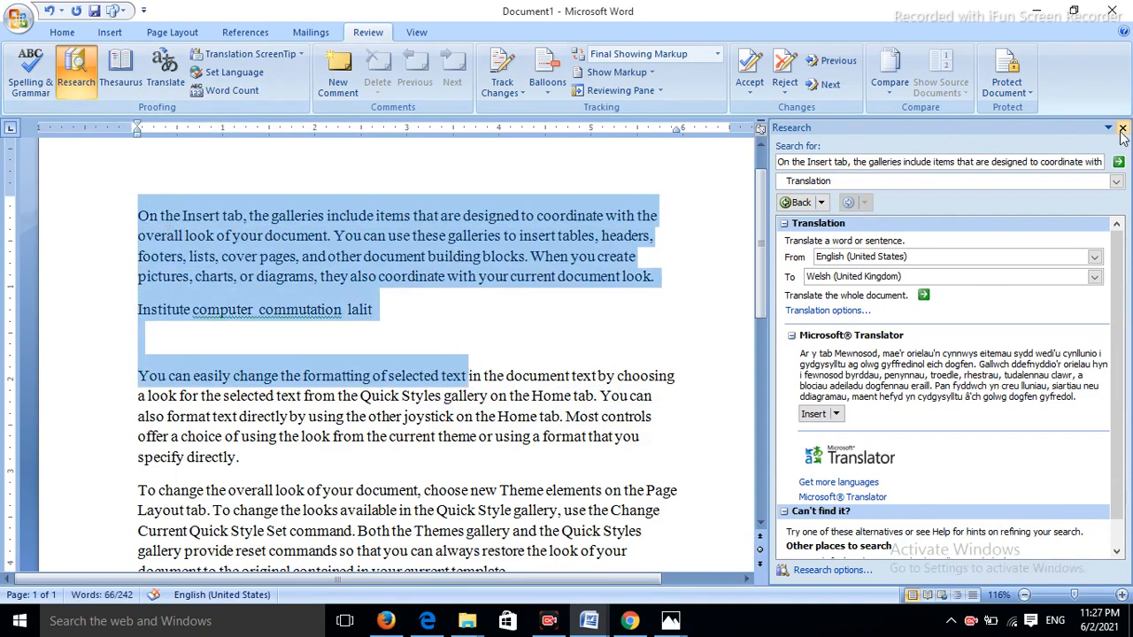
- Close the Research pane and check Word Count: 1 page, 242 words, 5 paragraphs, 20 lines
click(1123, 127)
click(695, 316)
scroll(694, 316, down, 9)
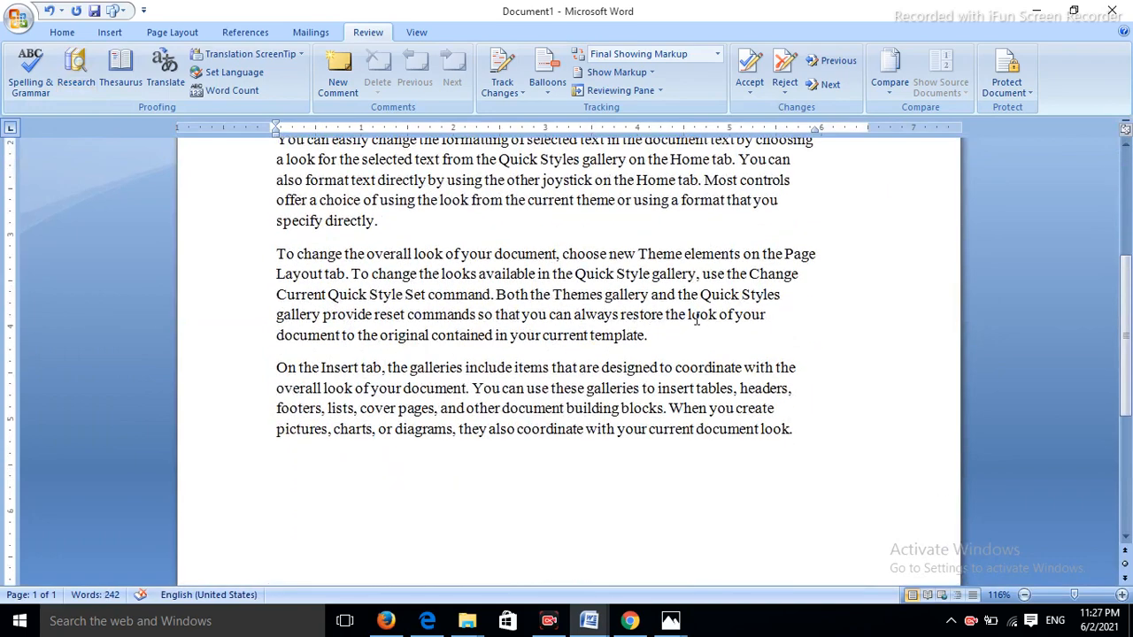
scroll(697, 319, up, 5)
scroll(696, 319, up, 3)
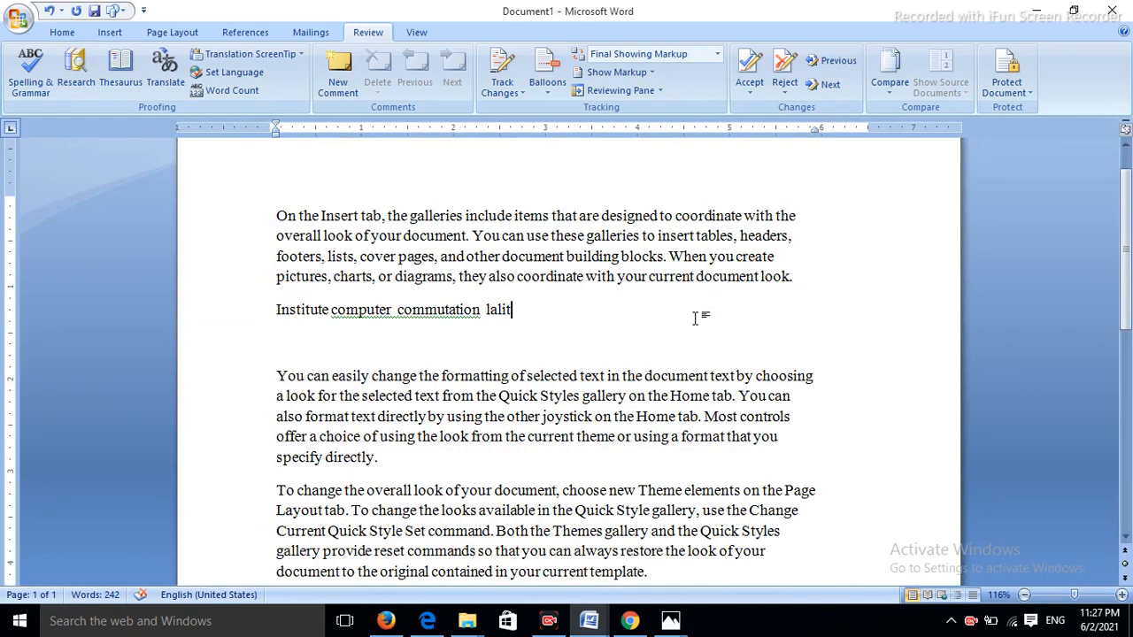
click(243, 95)
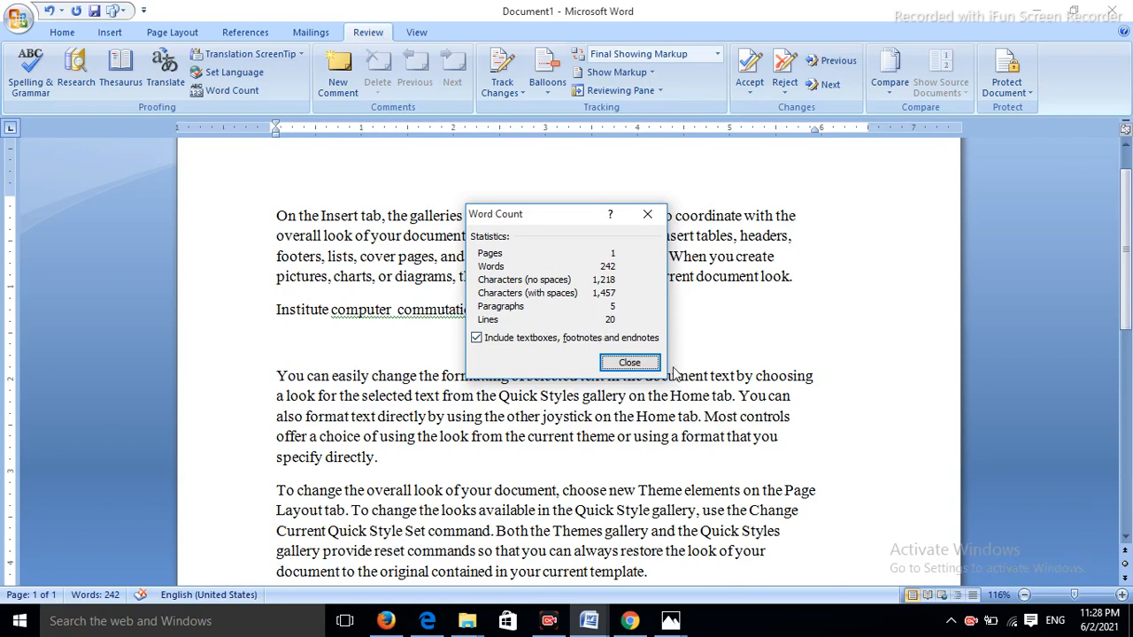
click(629, 363)
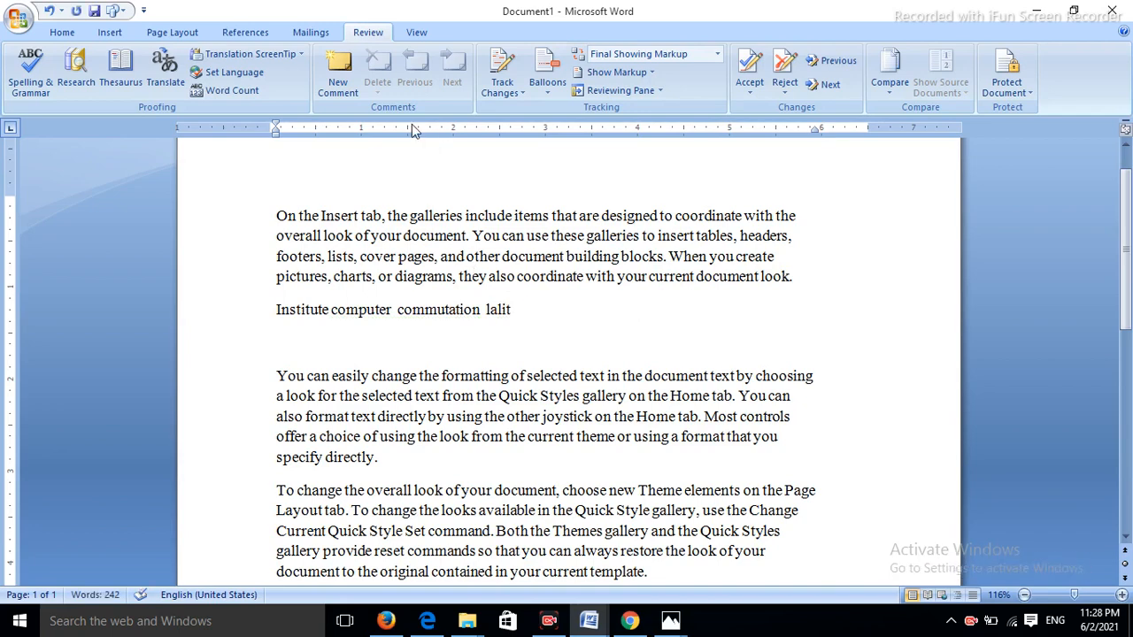
- Comment the name with author and institute details, then add 'cpu' with comment 'cpu core to daul'
click(339, 71)
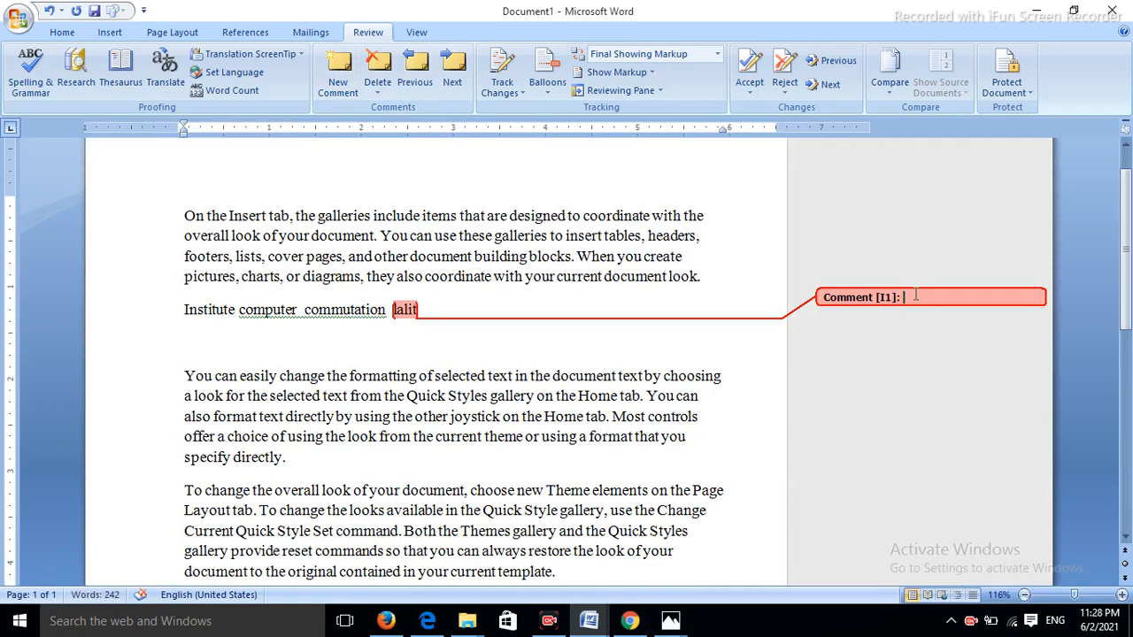
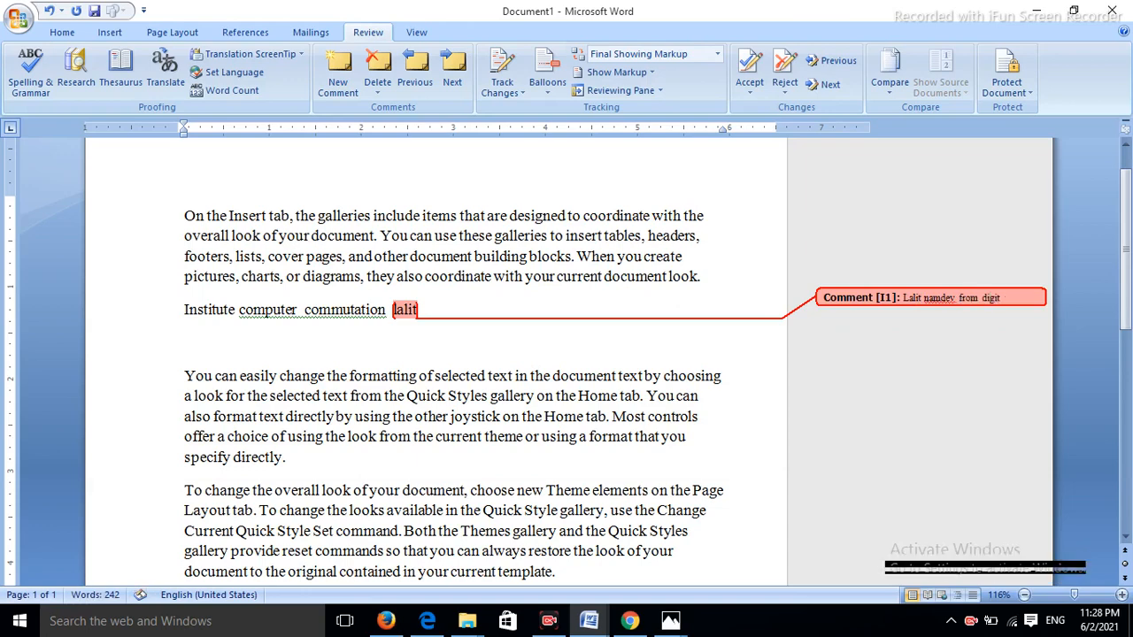
text(ech c)
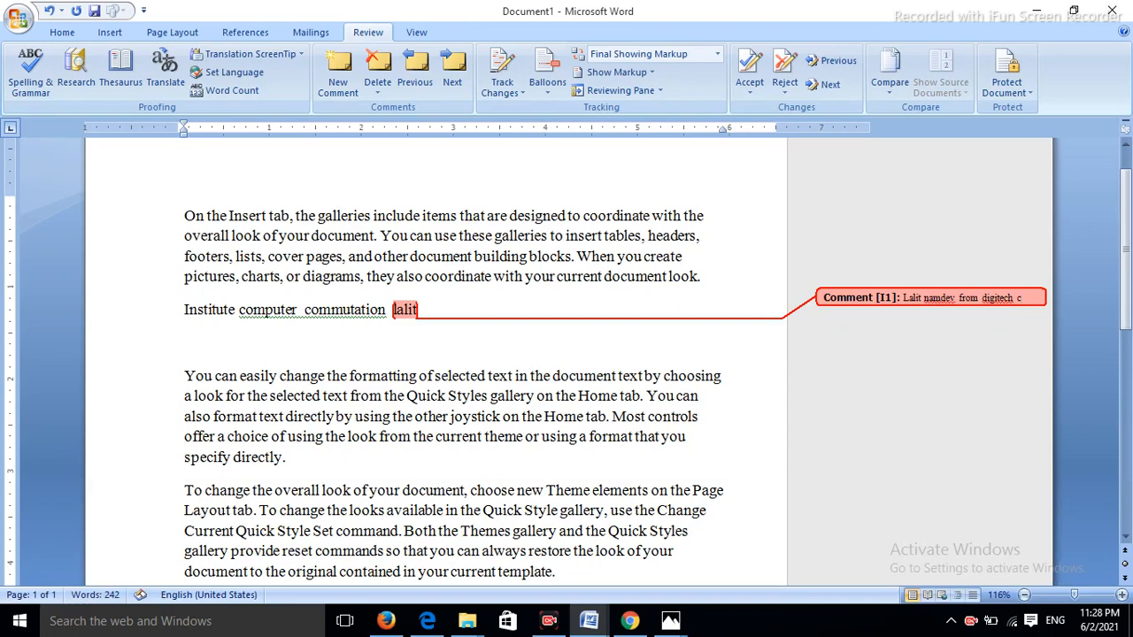
text(omputer institute)
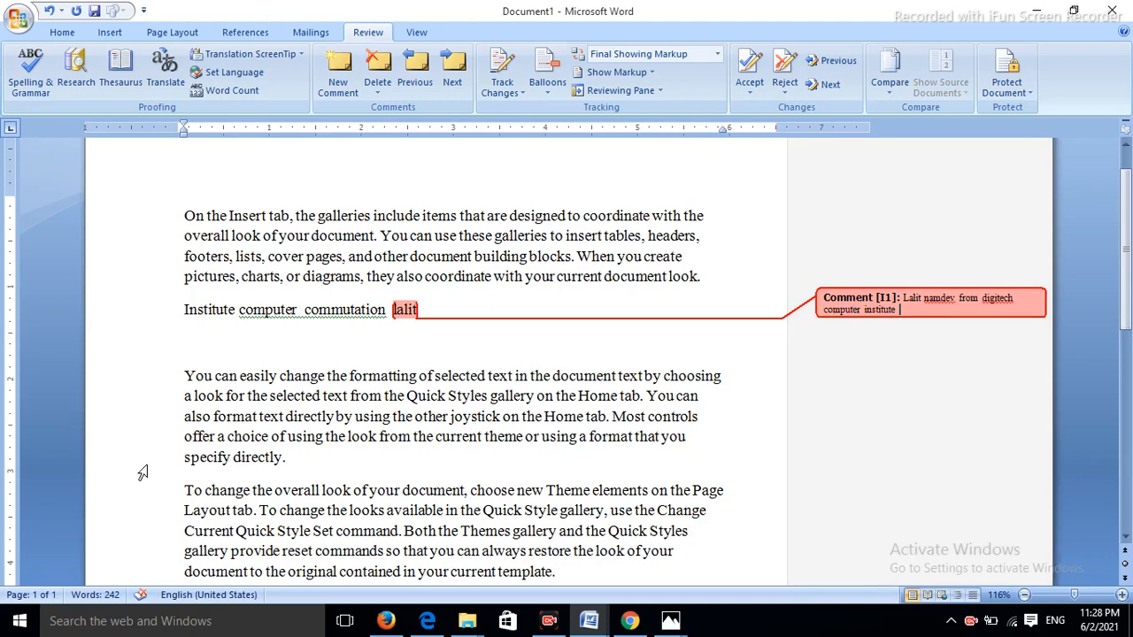
click(302, 455)
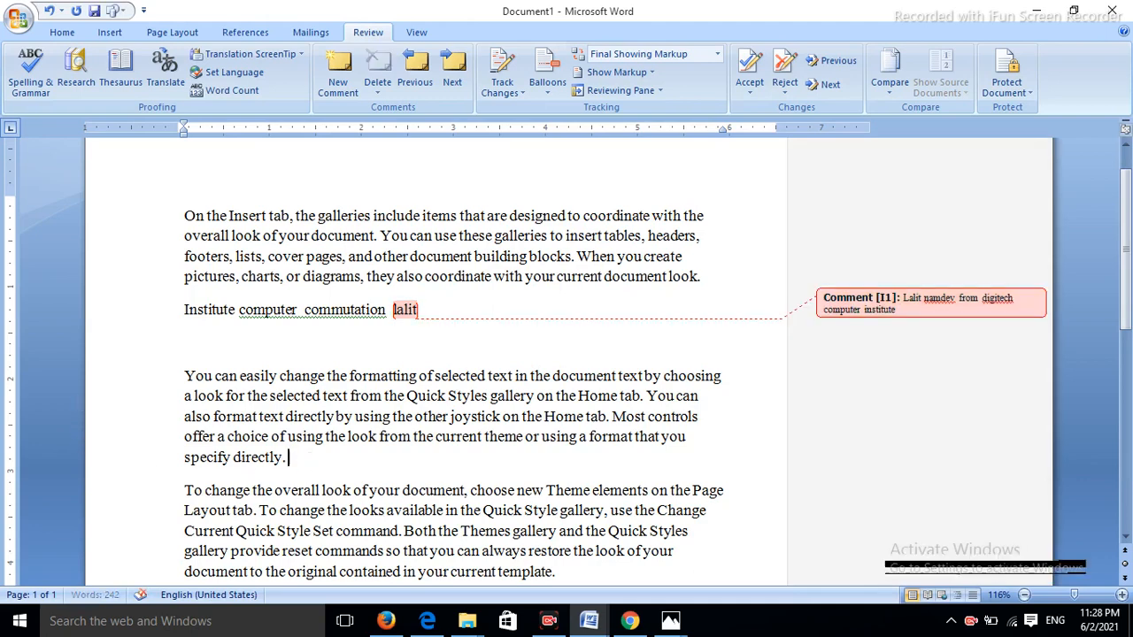
text(cpu)
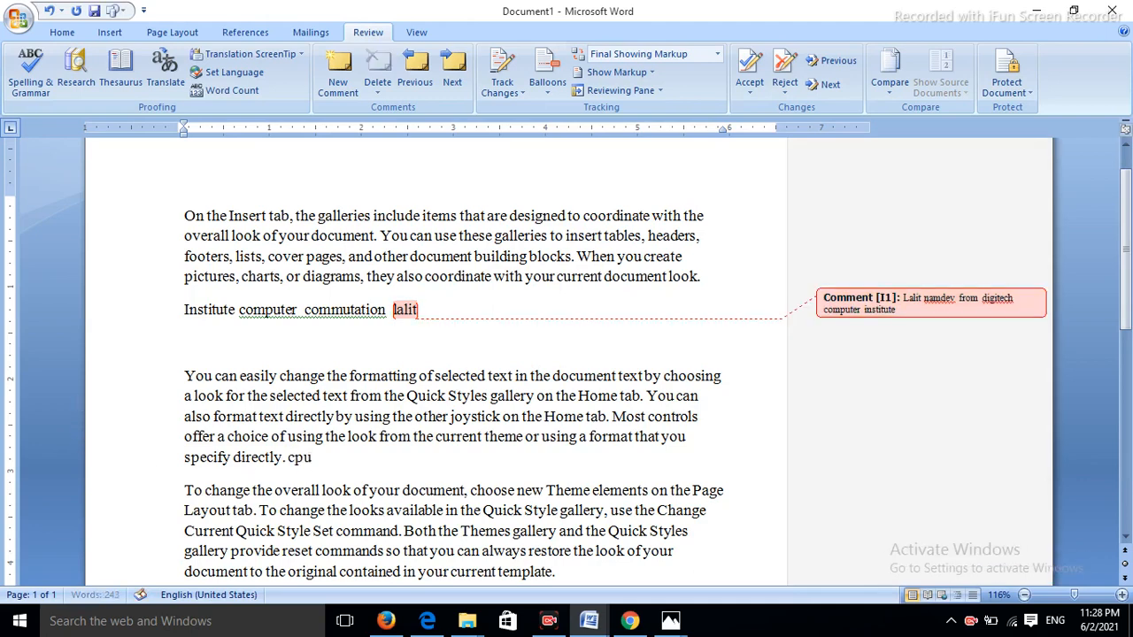
drag(326, 457, 287, 457)
click(338, 71)
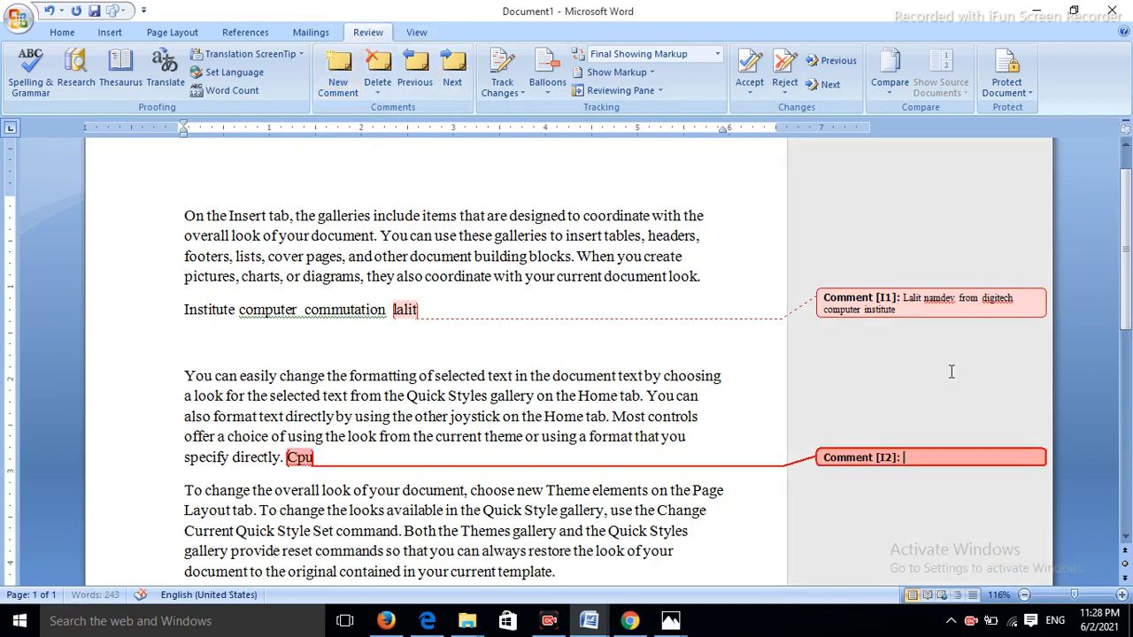
text(cpu)
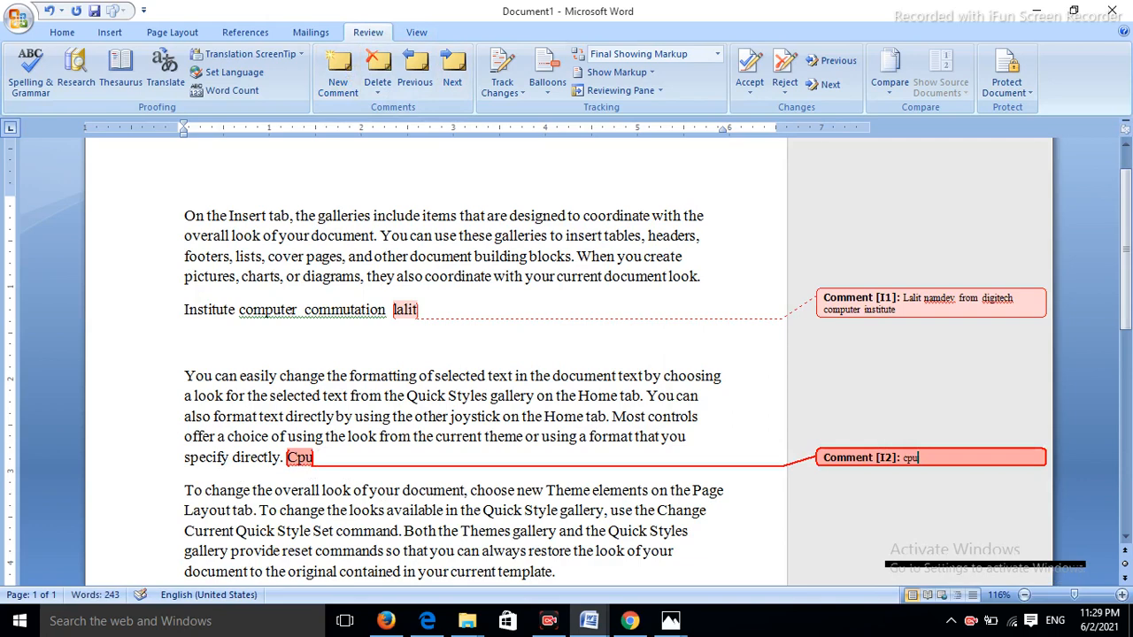
text( core )
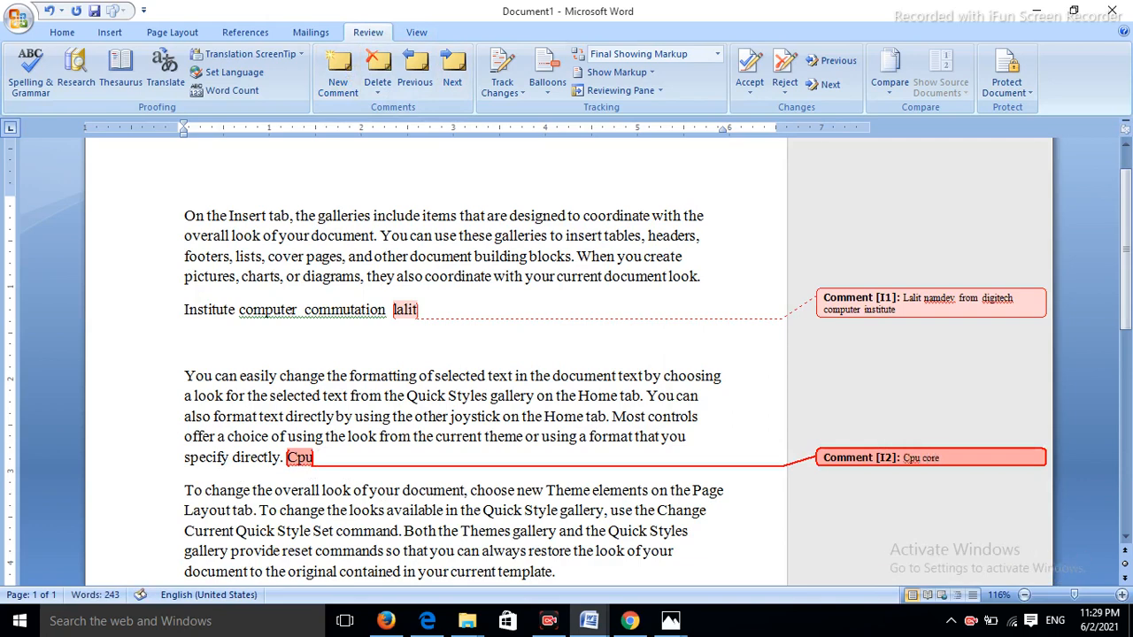
text(to dau)
text(l)
- Attach the comment 'aadhar pan card' to the word document
scroll(566, 363, down, 1)
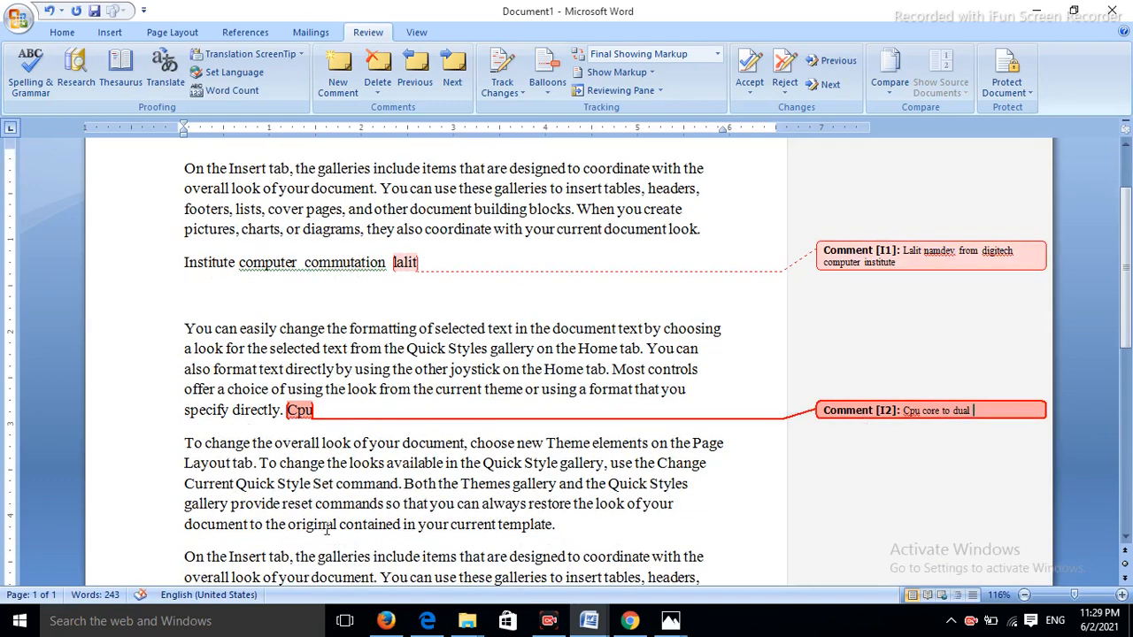
scroll(327, 530, down, 1)
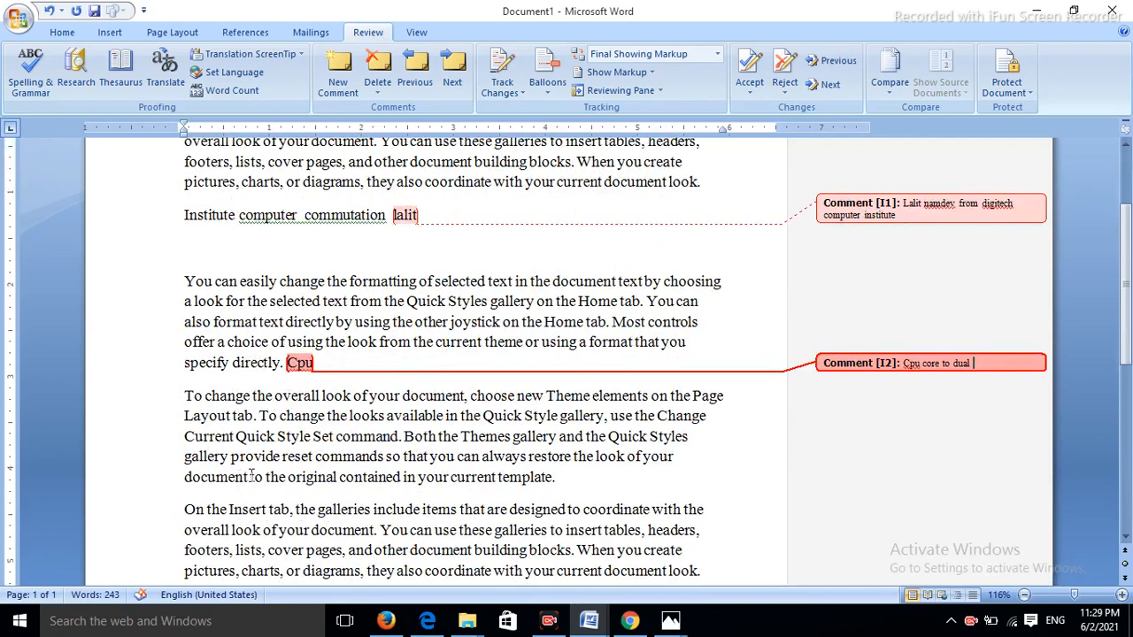
click(245, 476)
click(338, 75)
text(aadhar )
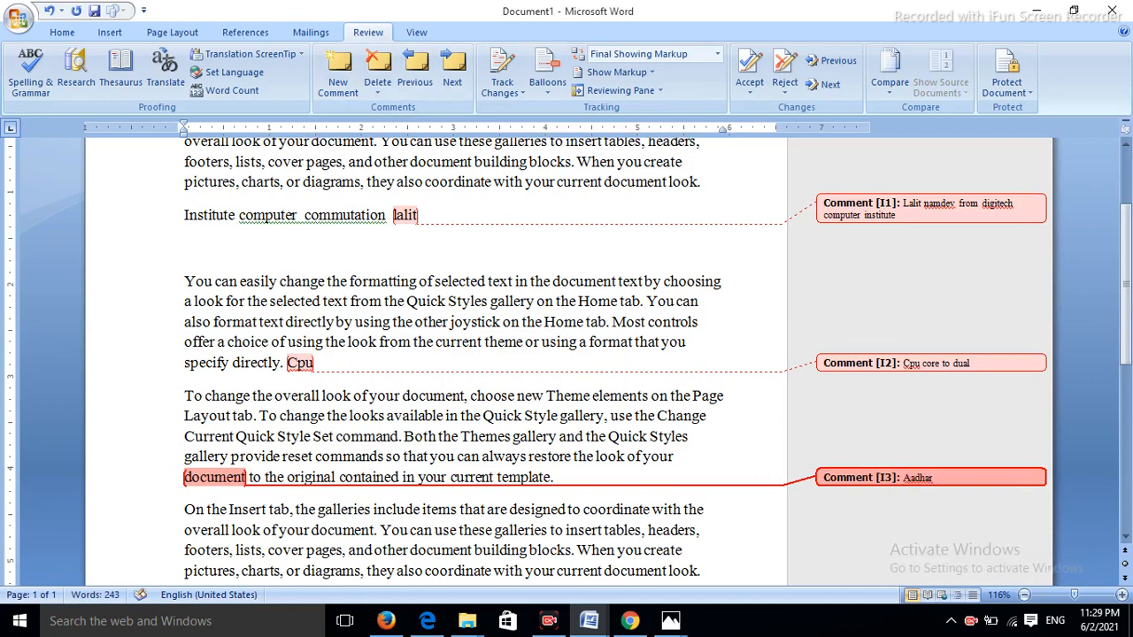
text(pan card)
- Delete the comments on document, Cpu and the last remaining one until none are left
click(375, 94)
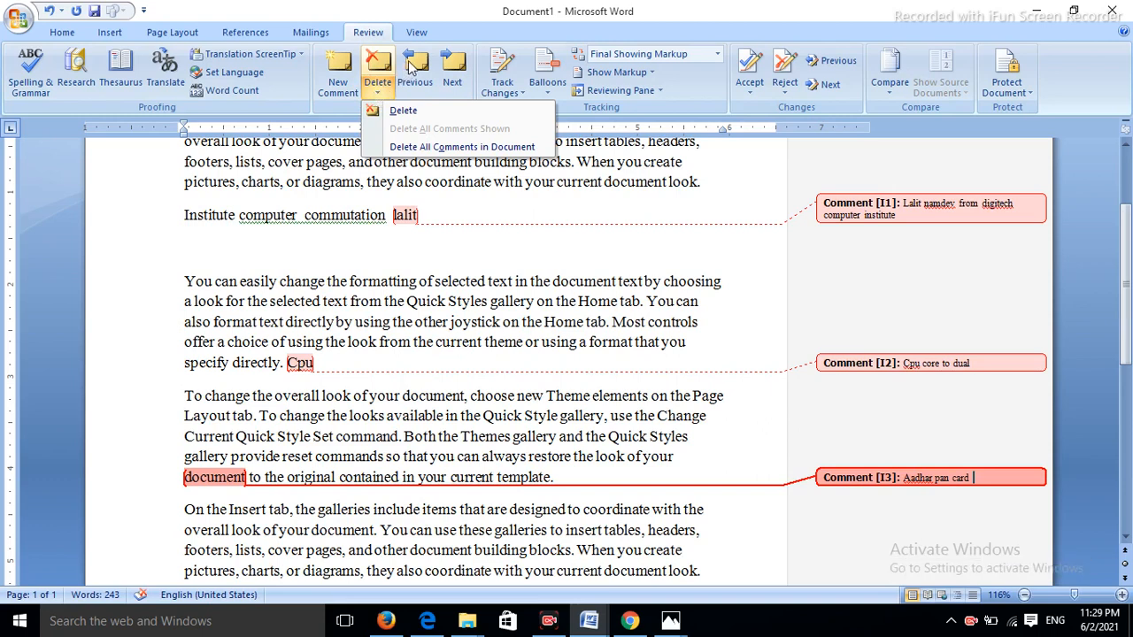
click(416, 71)
click(449, 71)
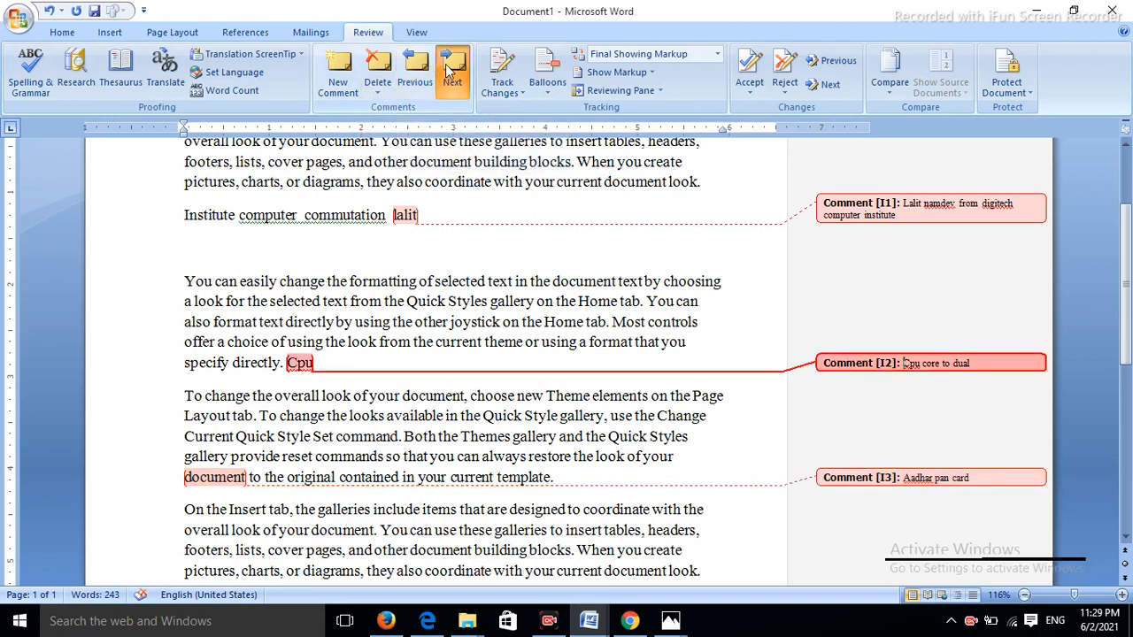
click(377, 65)
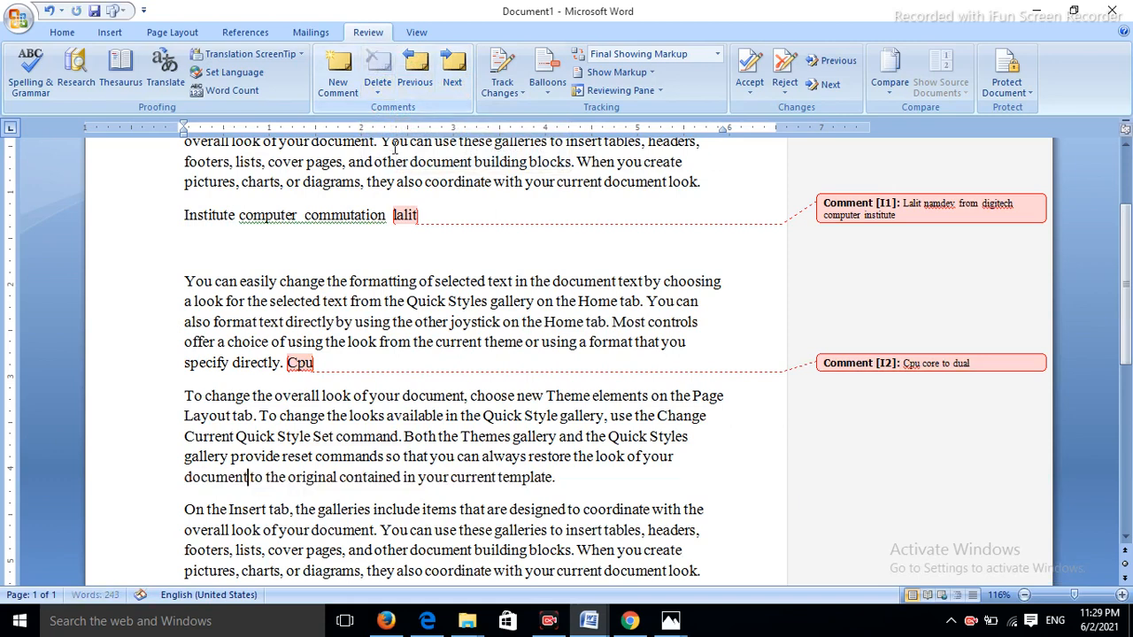
click(416, 71)
click(386, 76)
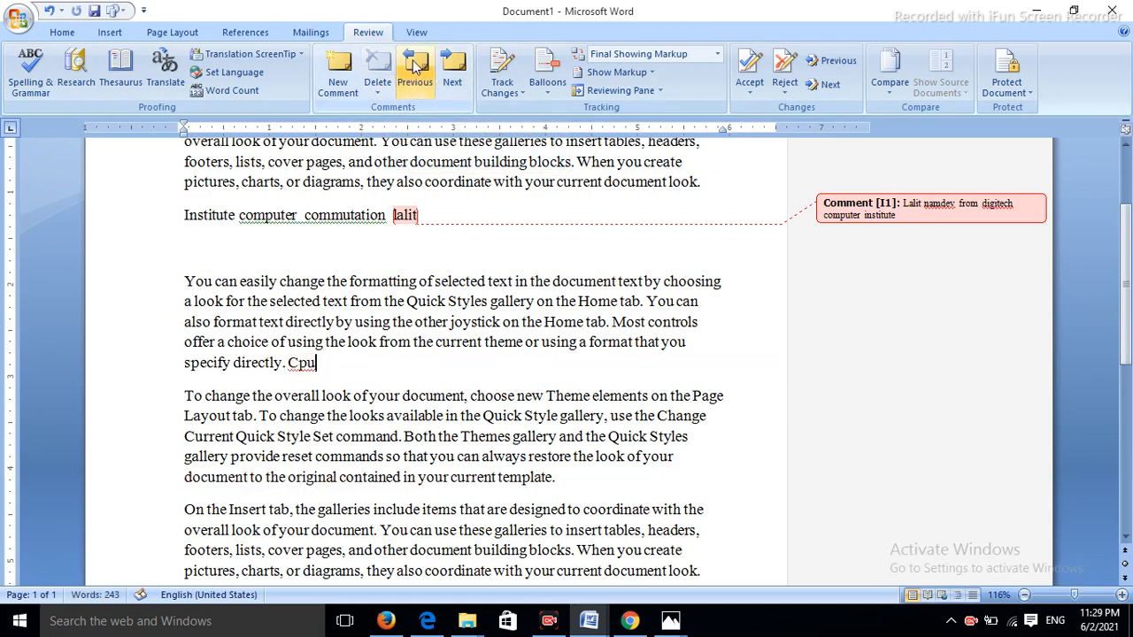
click(452, 71)
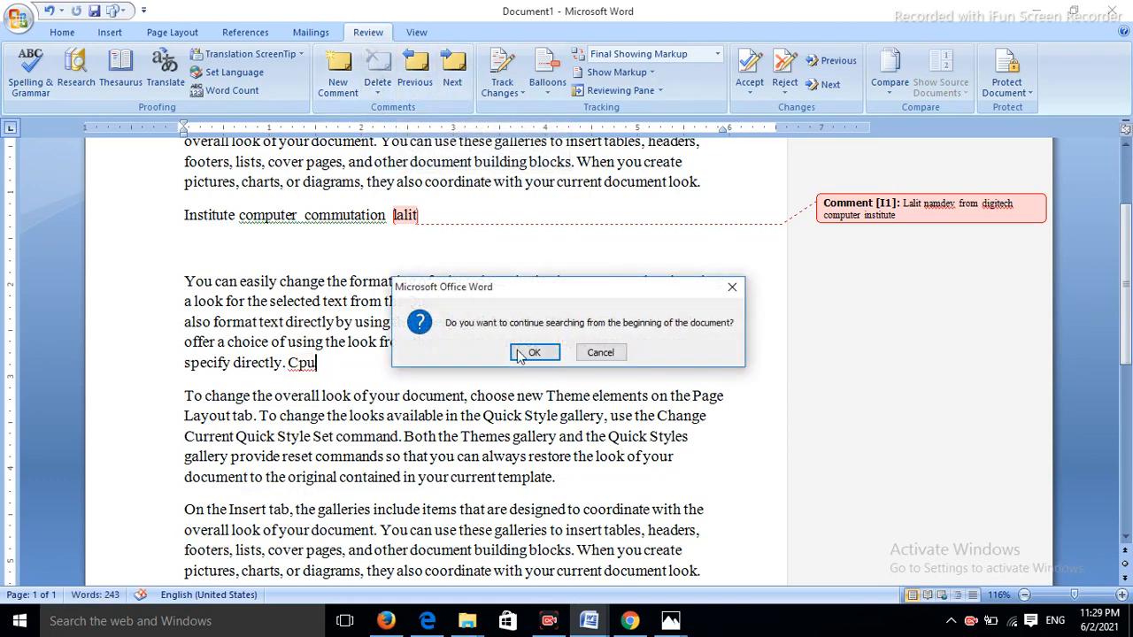
key(Return)
click(376, 66)
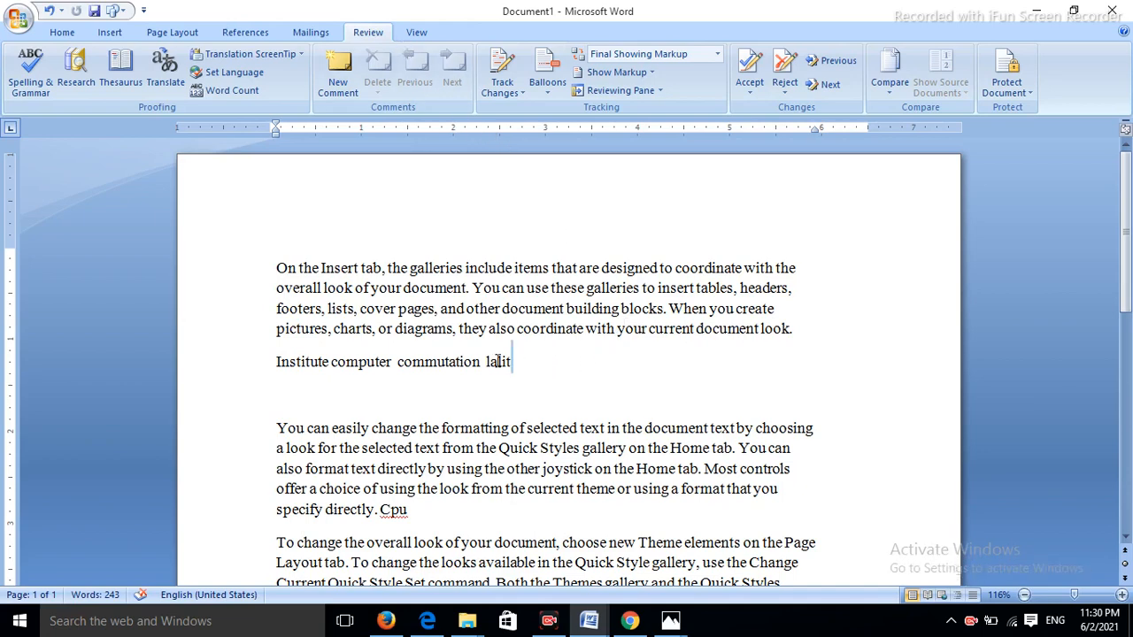
- Turn on Track Changes with the cursor at the end of the short Institute line
drag(516, 361, 109, 185)
click(556, 354)
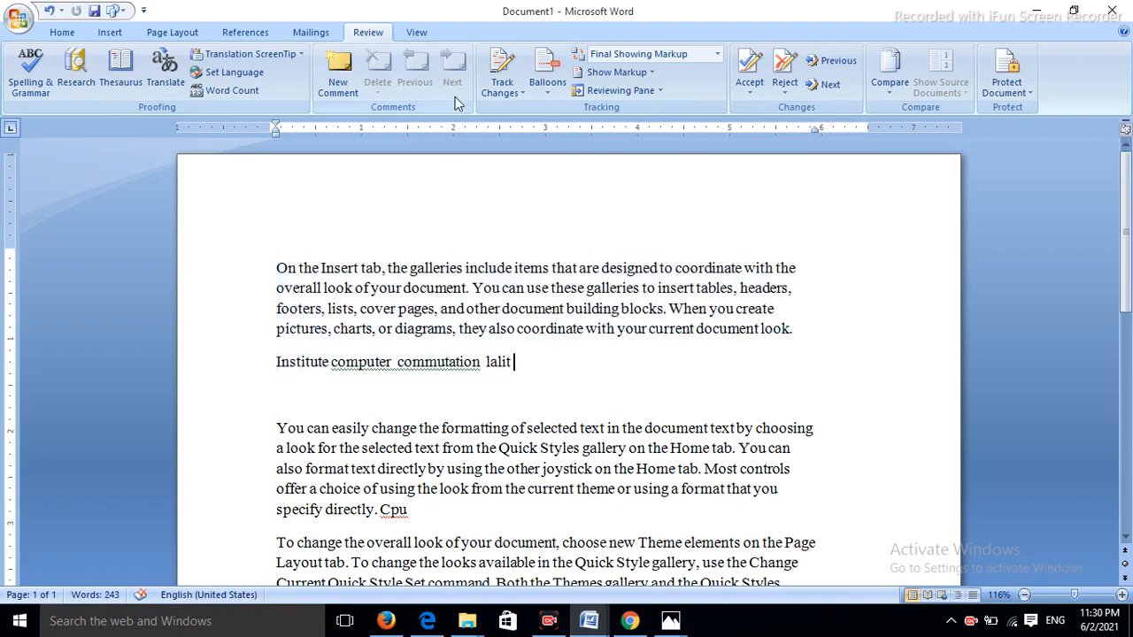
click(511, 95)
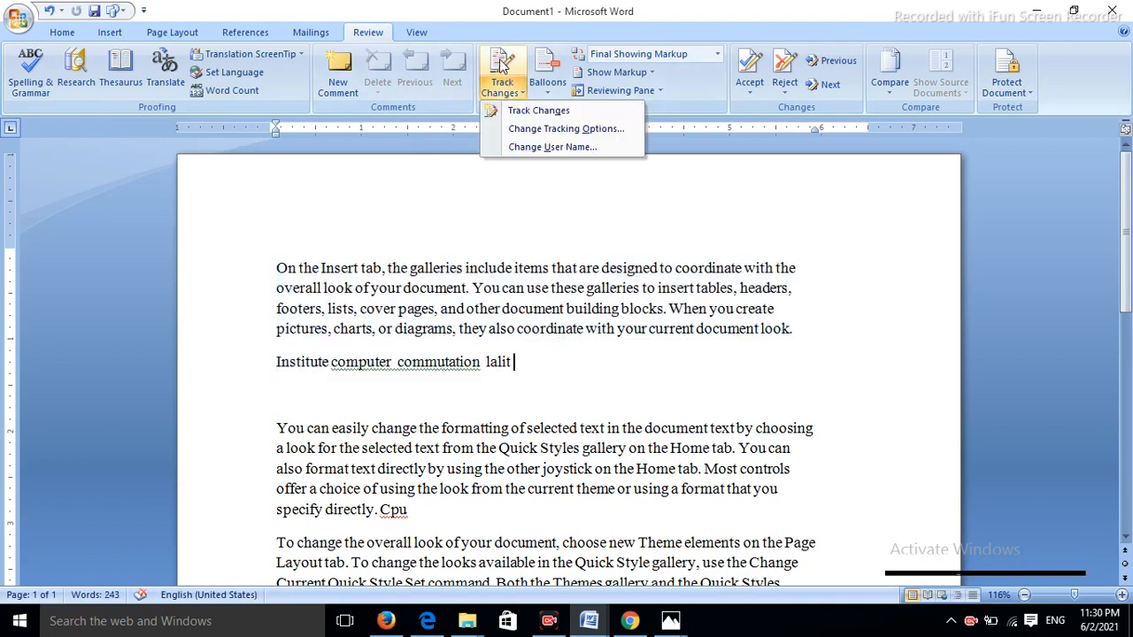
click(502, 82)
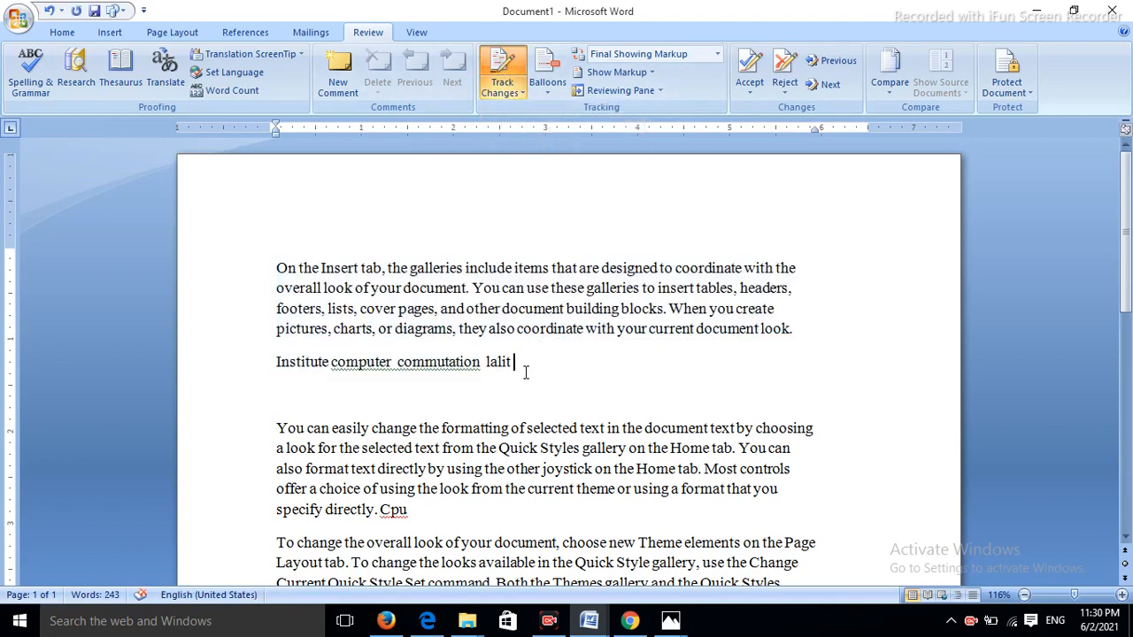
- Delete the 'Institute computer commutation lalit' line and 't look.' as tracked deletions
key(BackSpace)
key(BackSpace)
key(BackSpace)
key(BackSpace)
key(BackSpace)
key(BackSpace)
key(BackSpace)
key(BackSpace)
key(BackSpace)
key(BackSpace)
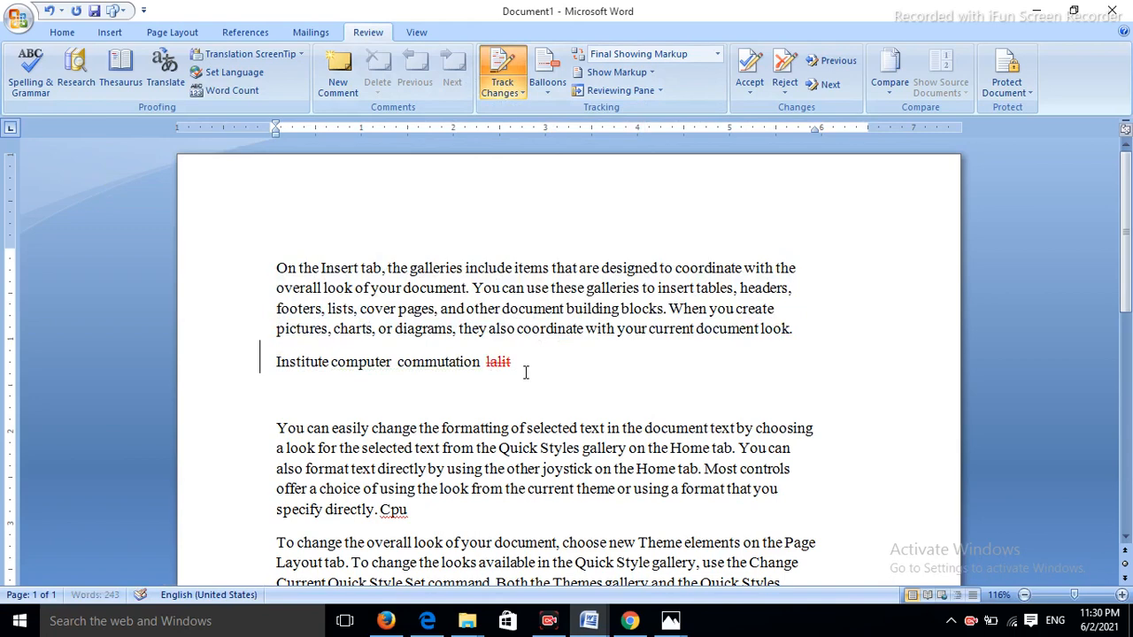
key(BackSpace)
key(BackSpace)
key(BackSpace)
key(BackSpace)
key(BackSpace)
key(BackSpace)
key(BackSpace)
key(BackSpace)
key(BackSpace)
key(BackSpace)
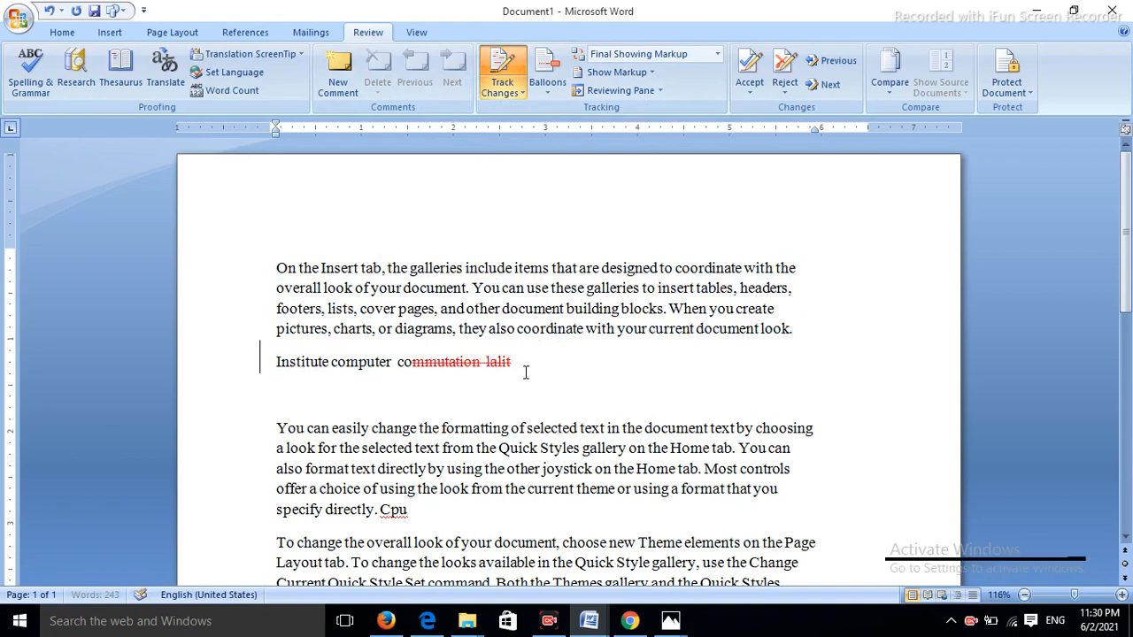
key(BackSpace)
key(BackSpace)
key(BackSpace)
key(BackSpace)
key(BackSpace)
key(BackSpace)
key(BackSpace)
key(BackSpace)
key(BackSpace)
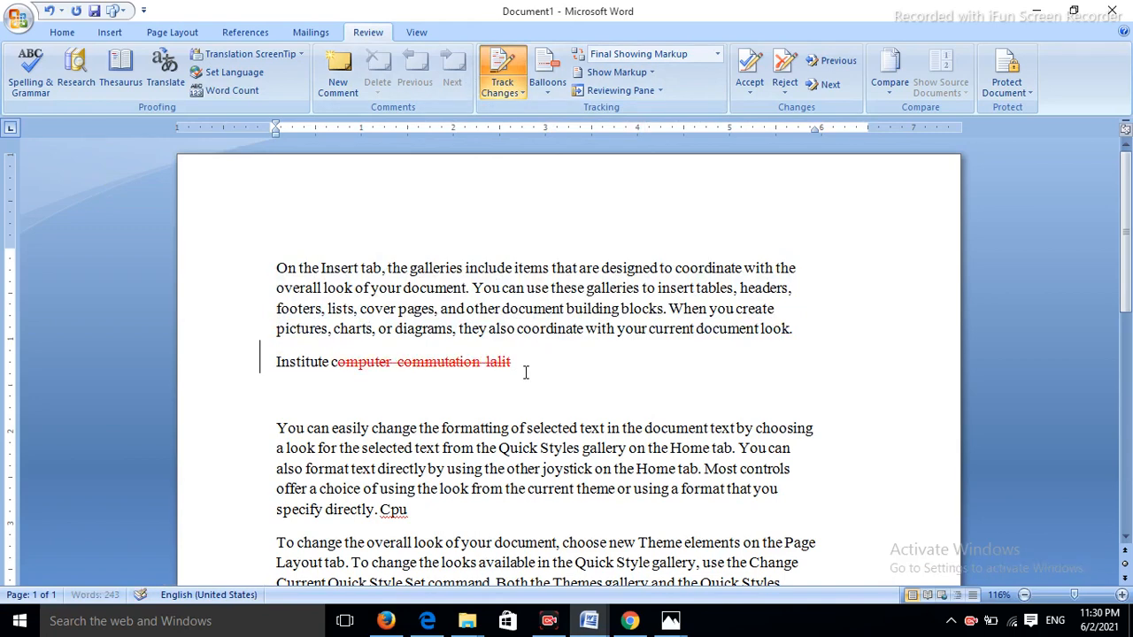
key(BackSpace)
key(BackSpace)
key(BackSpace)
key(BackSpace)
key(BackSpace)
key(BackSpace)
key(BackSpace)
key(BackSpace)
key(BackSpace)
key(BackSpace)
key(BackSpace)
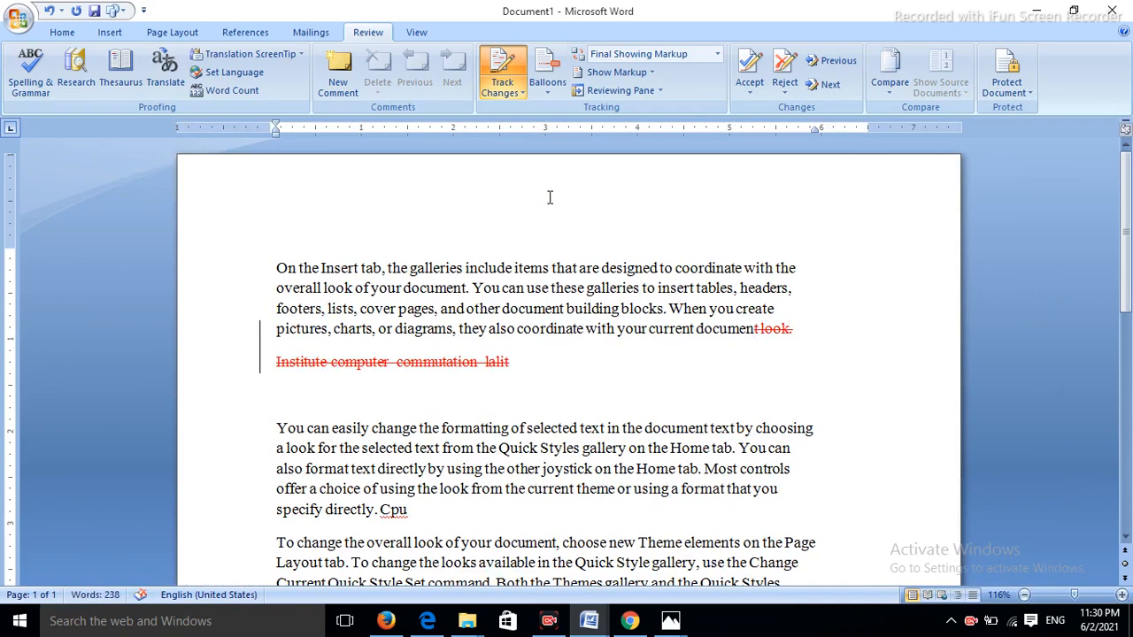
click(541, 83)
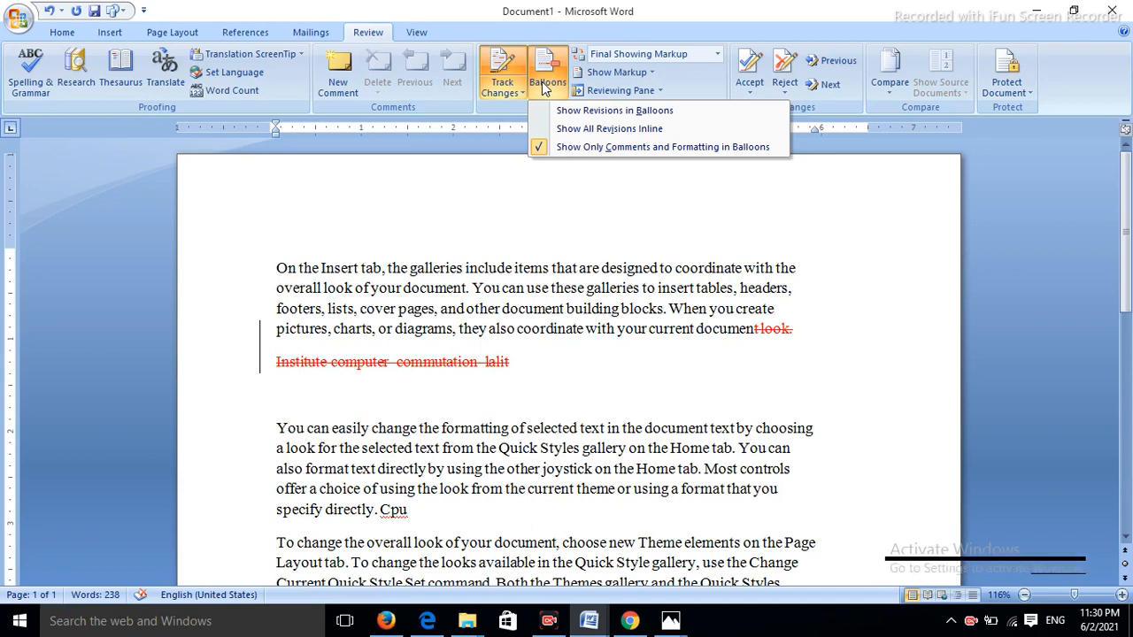
- Show revisions in margin balloons and delete the second paragraph's ending as a tracked change
click(547, 111)
click(708, 466)
key(BackSpace)
key(BackSpace)
key(BackSpace)
key(BackSpace)
key(BackSpace)
key(BackSpace)
key(BackSpace)
key(BackSpace)
key(BackSpace)
key(BackSpace)
key(BackSpace)
key(BackSpace)
key(BackSpace)
key(BackSpace)
key(BackSpace)
key(BackSpace)
key(BackSpace)
key(BackSpace)
key(BackSpace)
key(BackSpace)
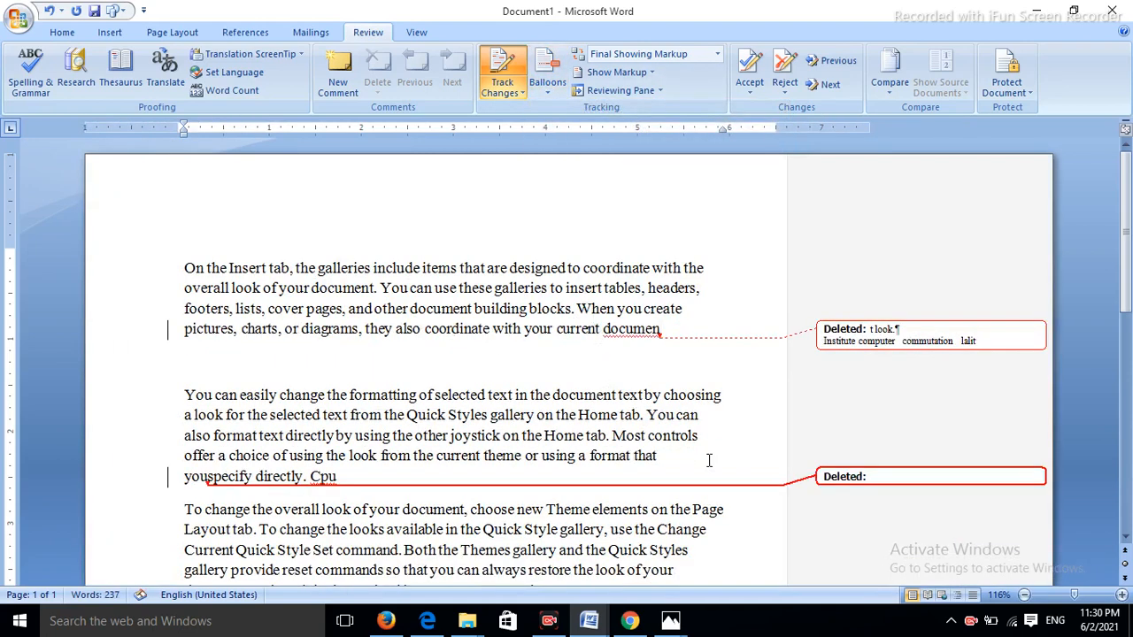
key(BackSpace)
key(BackSpace)
key(BackSpace)
key(BackSpace)
key(BackSpace)
key(BackSpace)
key(BackSpace)
key(BackSpace)
key(BackSpace)
key(BackSpace)
key(BackSpace)
key(BackSpace)
key(BackSpace)
key(BackSpace)
key(BackSpace)
key(BackSpace)
key(BackSpace)
key(BackSpace)
key(BackSpace)
key(BackSpace)
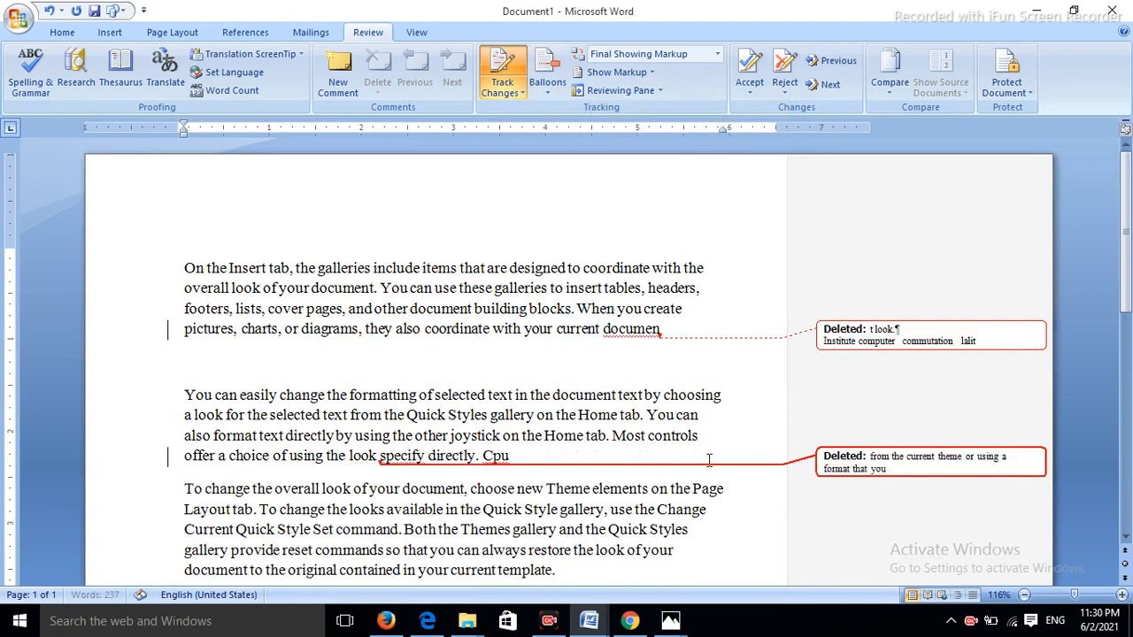
key(BackSpace)
key(BackSpace)
key(BackSpace)
key(BackSpace)
key(BackSpace)
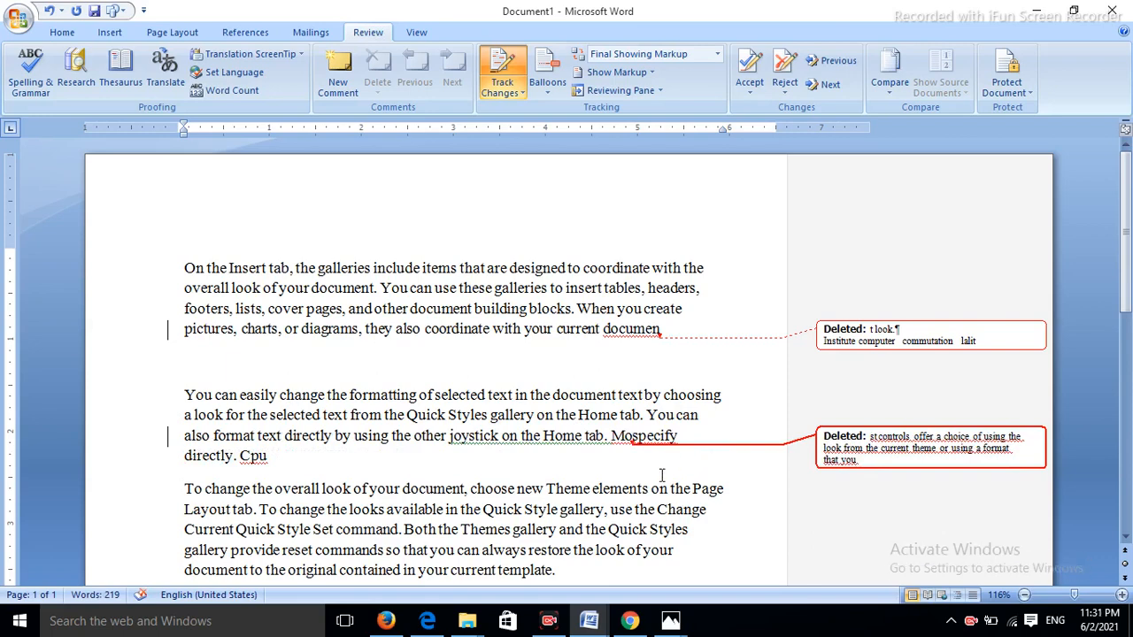
- Delete 'd in your current template.' from the third paragraph as a tracked change
click(578, 568)
key(BackSpace)
key(BackSpace)
key(BackSpace)
key(BackSpace)
key(BackSpace)
key(BackSpace)
key(BackSpace)
key(BackSpace)
key(BackSpace)
key(BackSpace)
key(BackSpace)
key(BackSpace)
key(BackSpace)
key(BackSpace)
key(BackSpace)
key(BackSpace)
key(BackSpace)
key(BackSpace)
key(BackSpace)
key(BackSpace)
key(BackSpace)
key(BackSpace)
key(BackSpace)
key(BackSpace)
key(BackSpace)
key(BackSpace)
key(BackSpace)
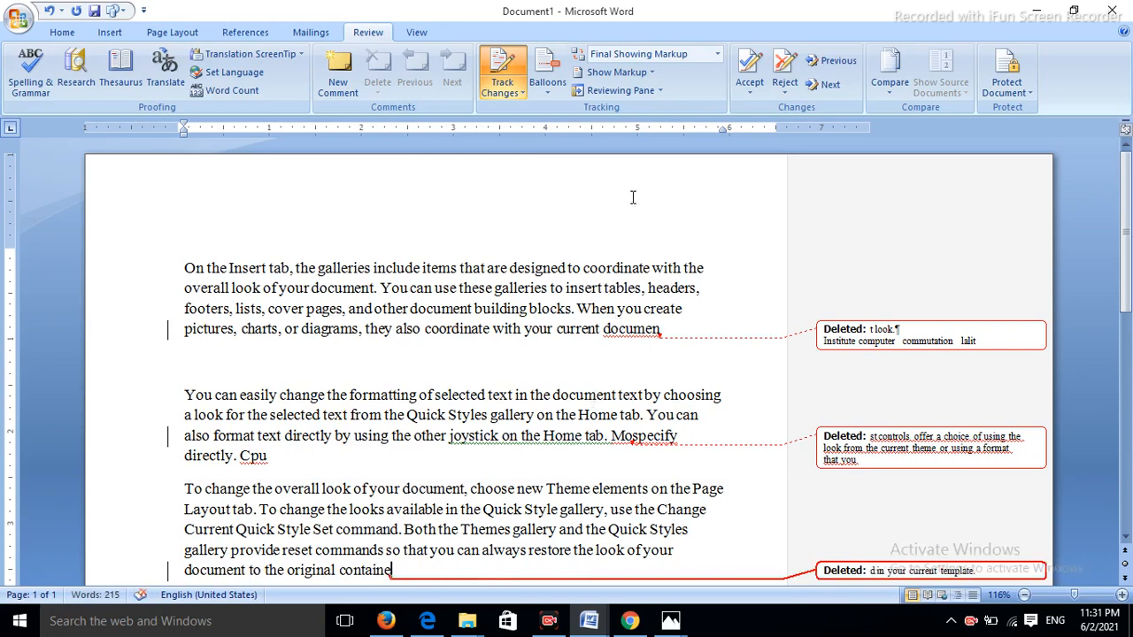
click(623, 72)
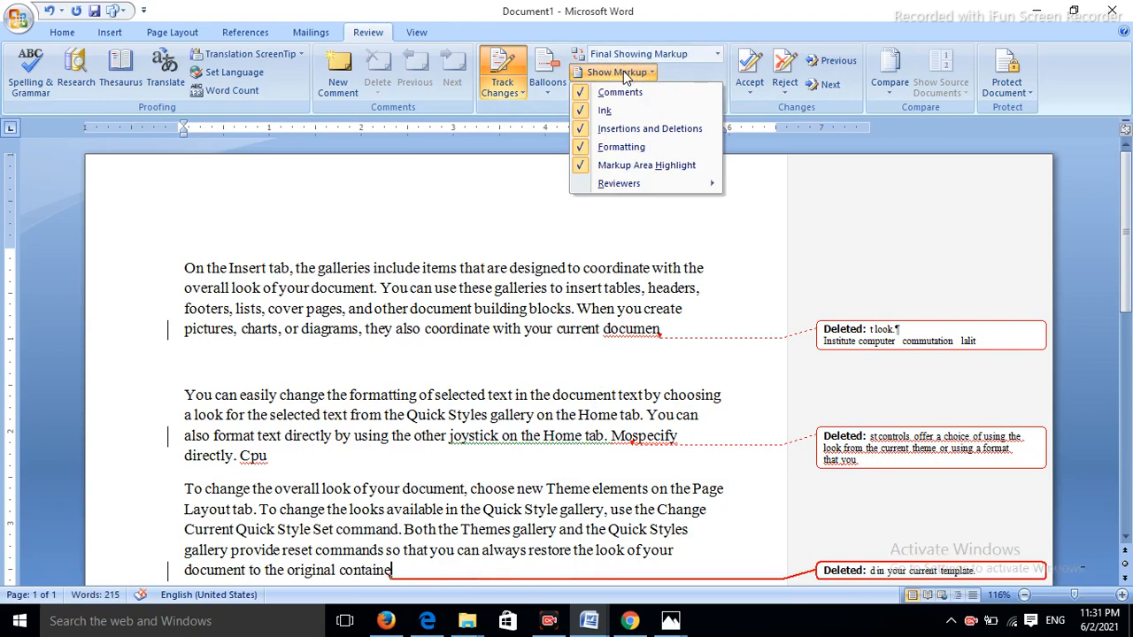
- Dismiss the markup display list and bring up the Reject changes options
click(769, 149)
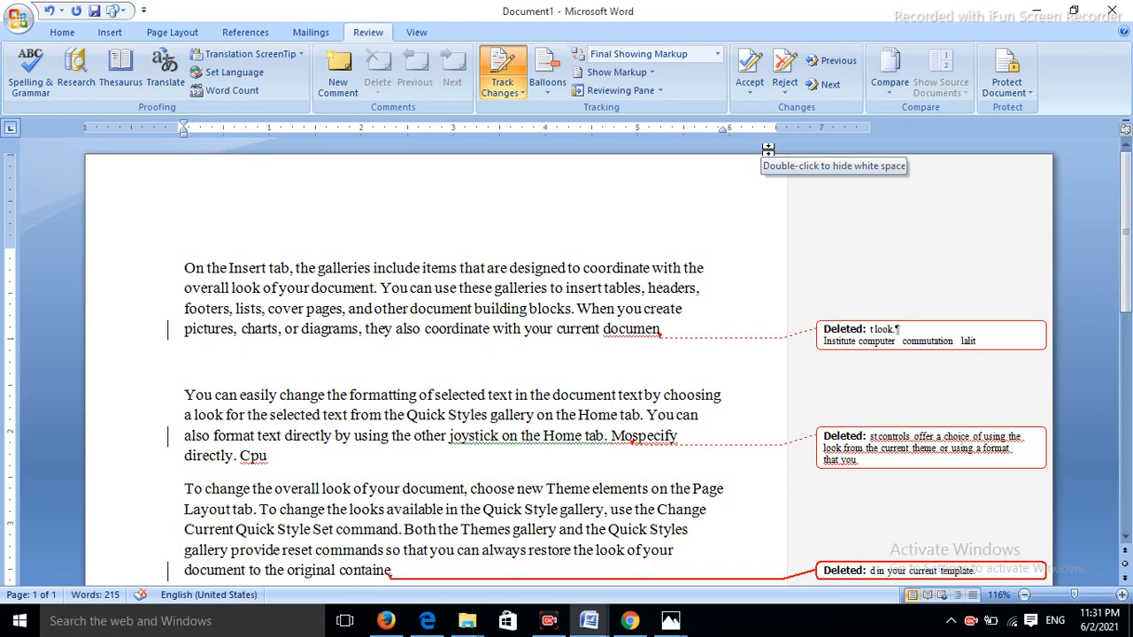
click(786, 90)
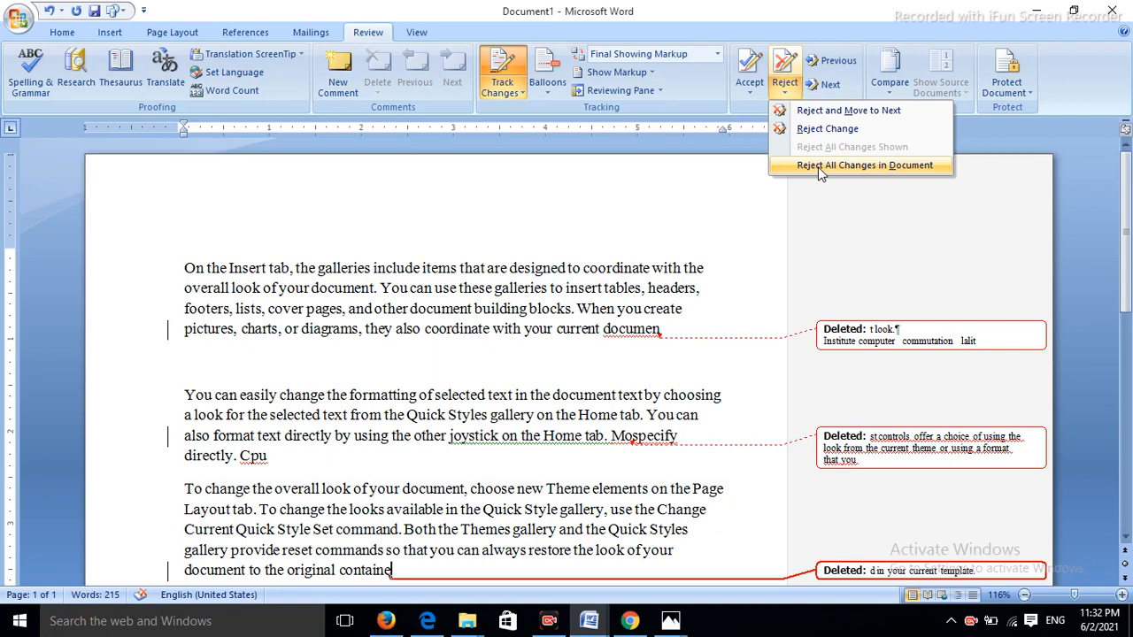
- Reject all changes in the document, restoring the deleted text back to 243 words
click(818, 167)
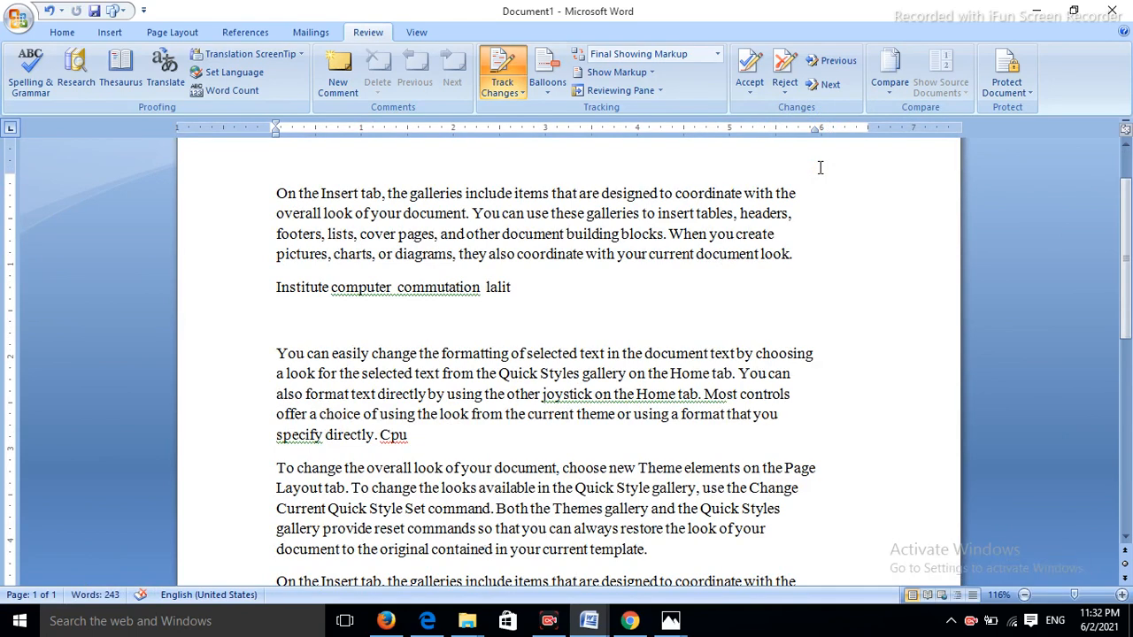
click(888, 96)
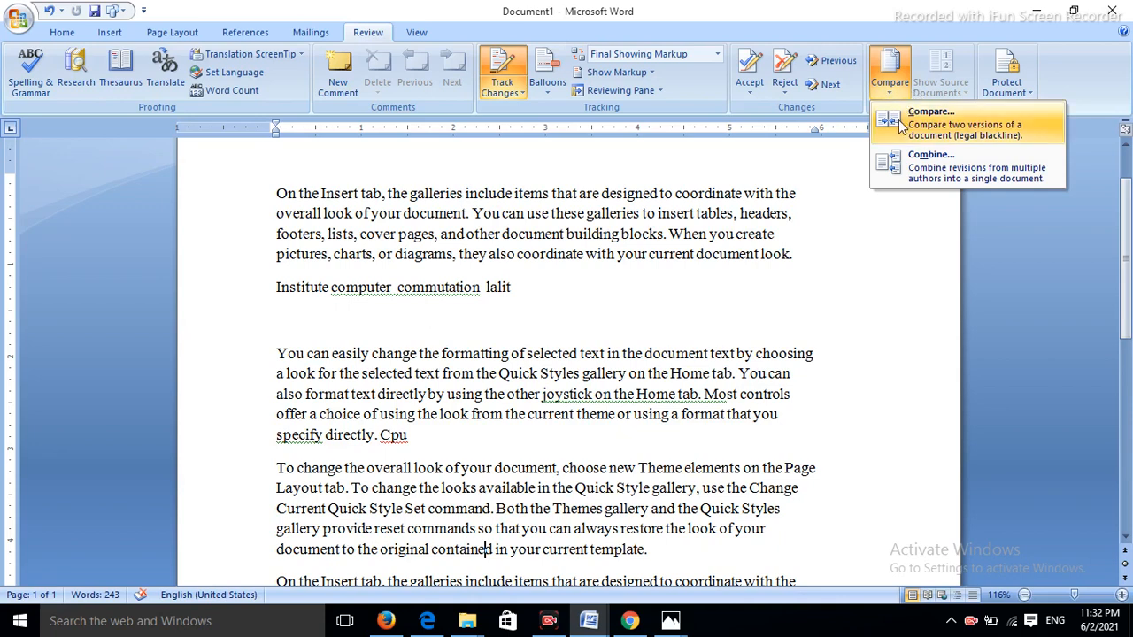
- Start Compare Documents with Merged-converted final from the Desktop as the original document
click(900, 127)
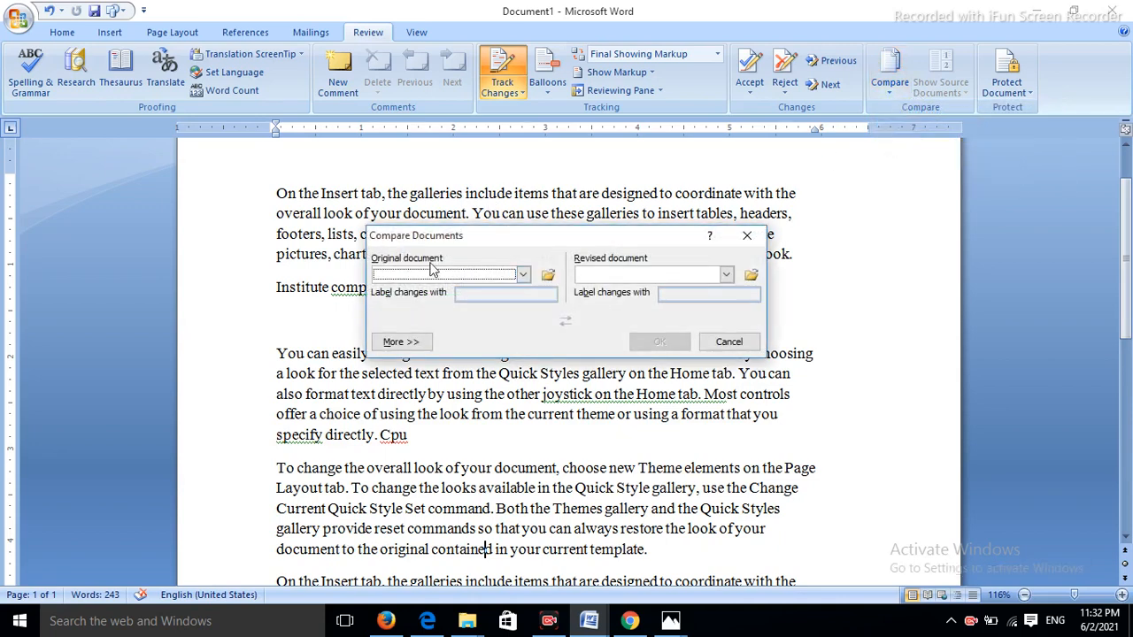
click(548, 275)
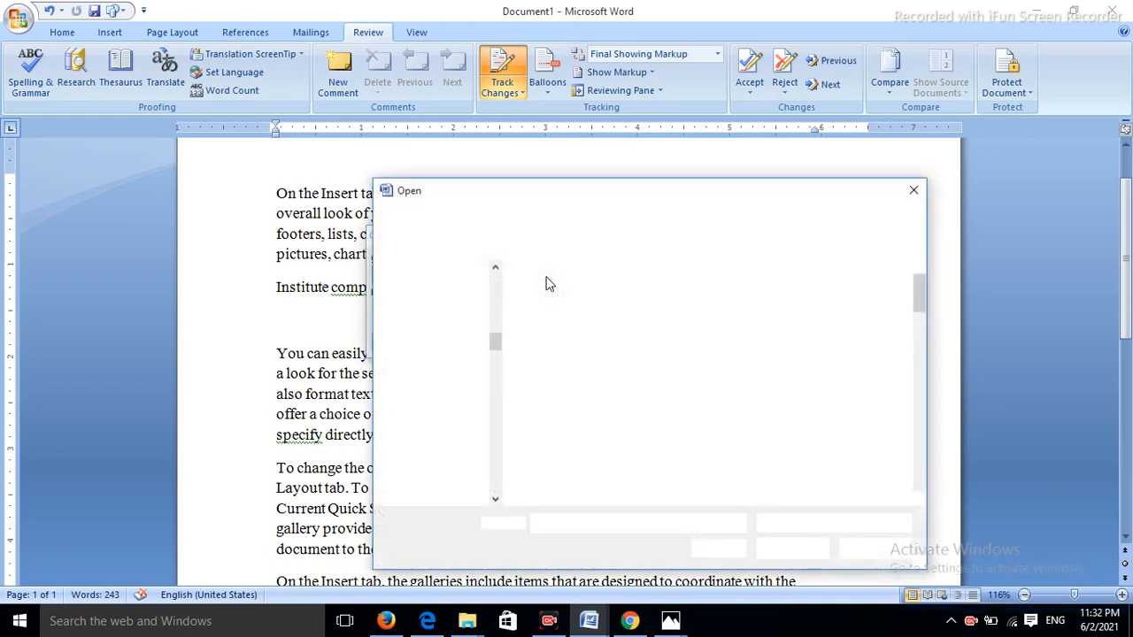
drag(920, 292, 927, 448)
click(549, 445)
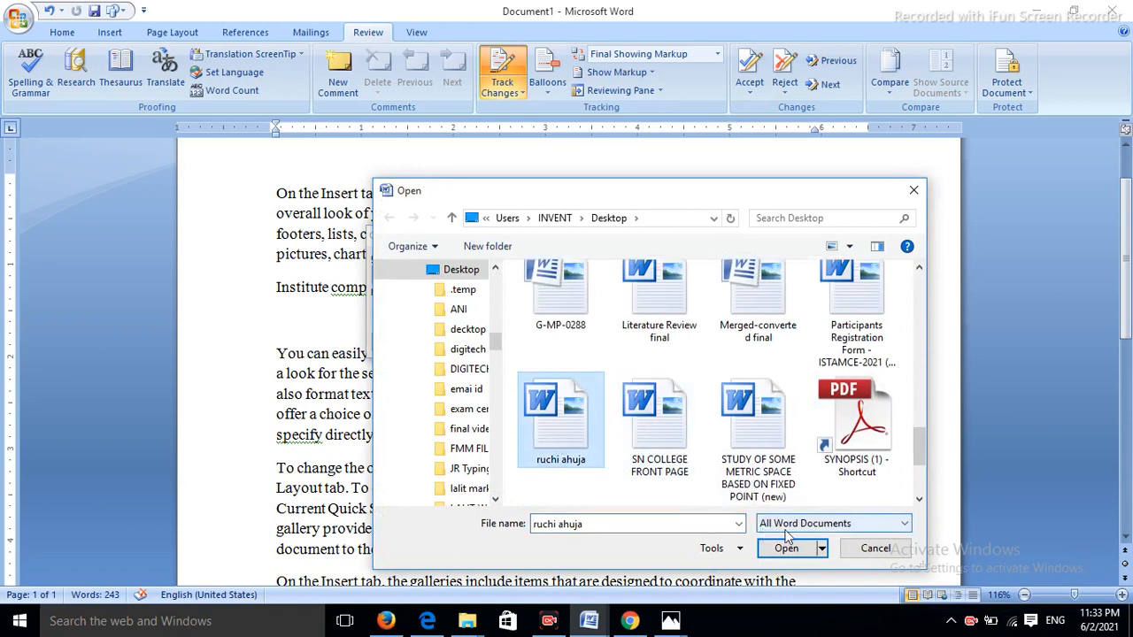
click(751, 319)
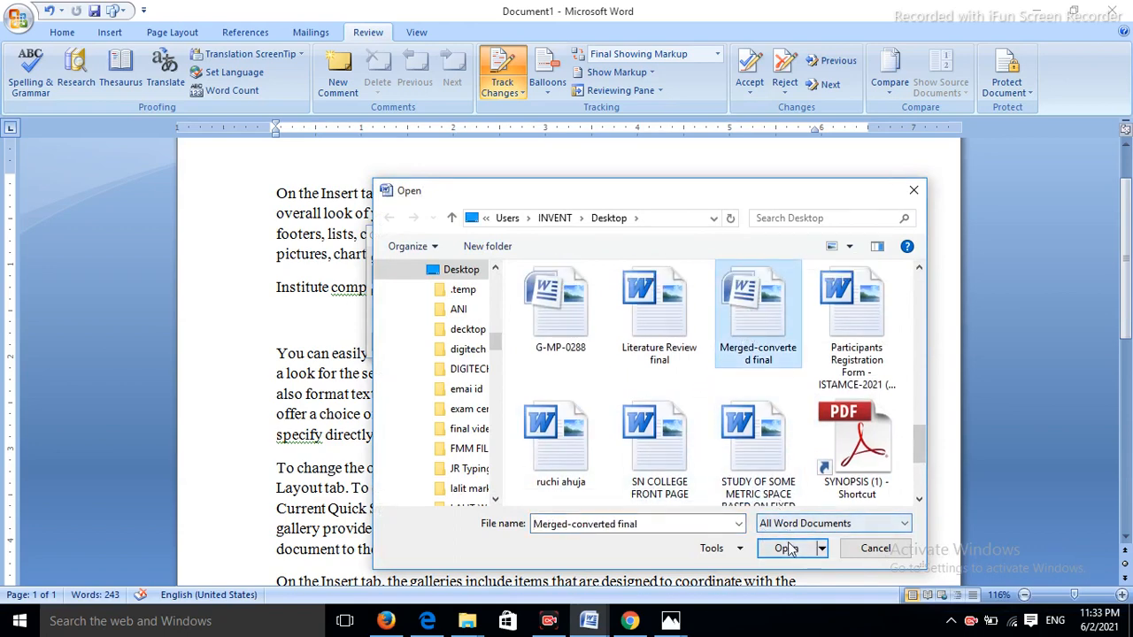
click(786, 548)
- Choose G-MP-0288 as the revised document and run the comparison
click(748, 276)
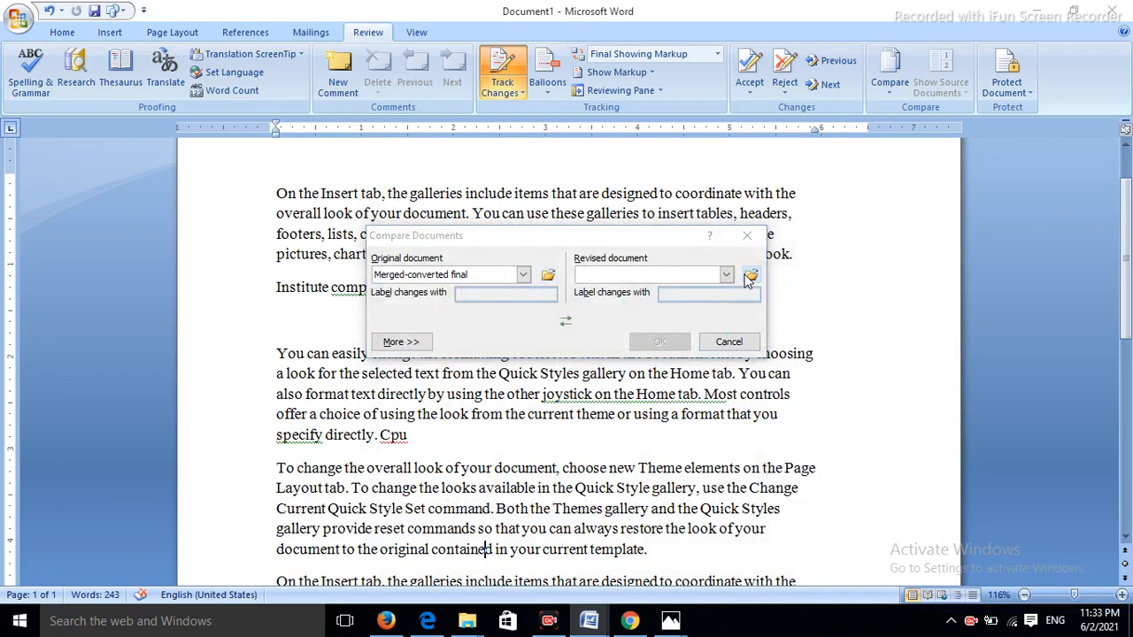
drag(922, 292, 929, 447)
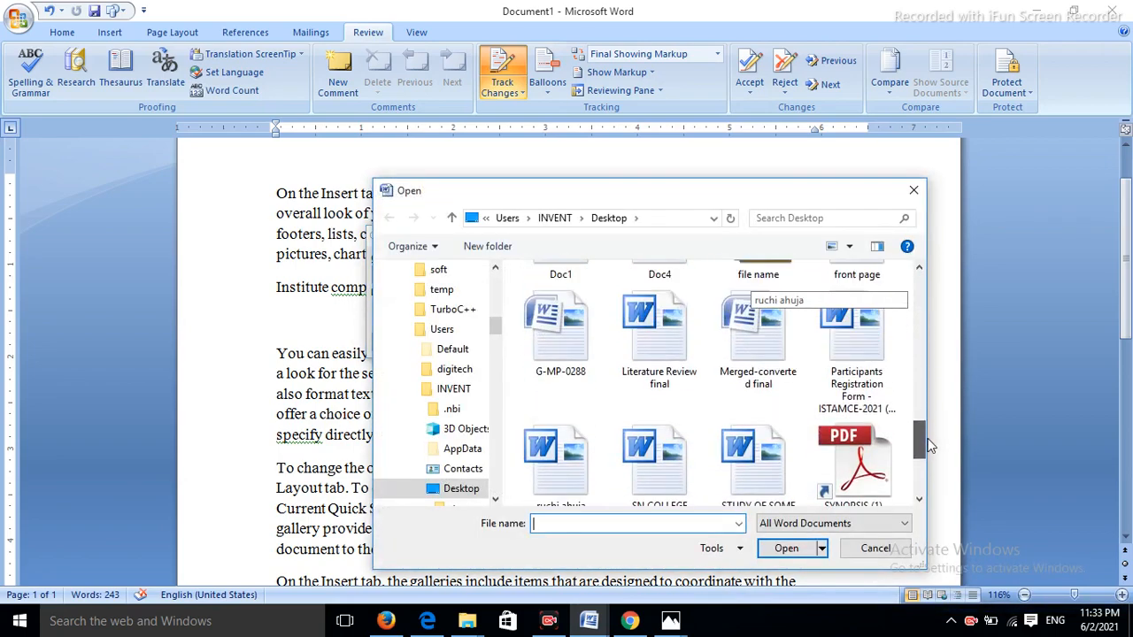
click(558, 332)
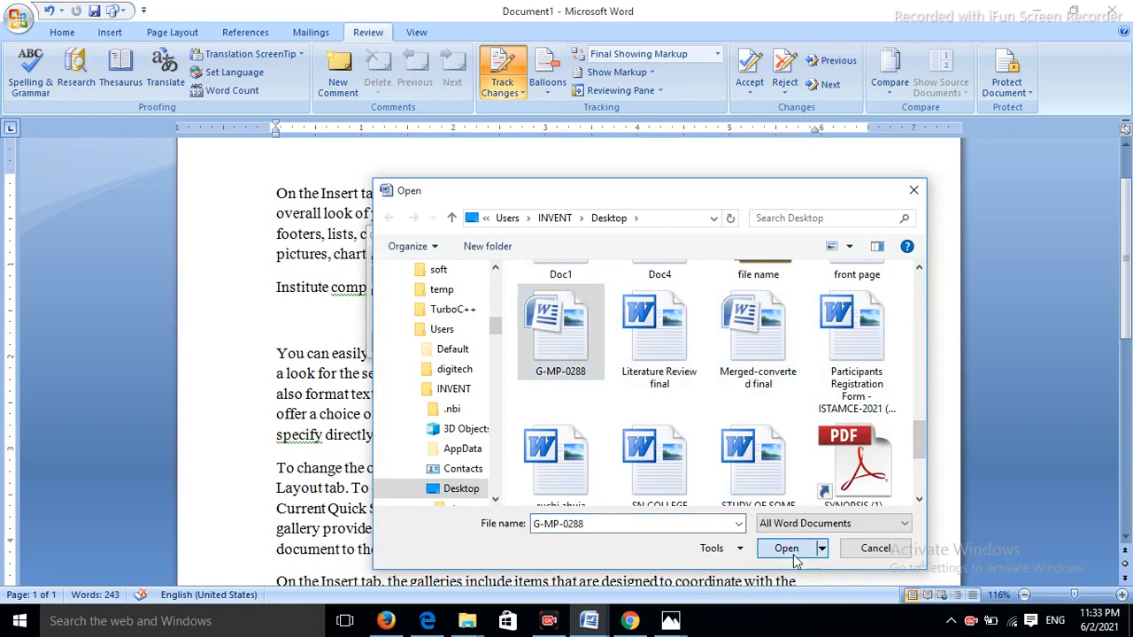
click(786, 548)
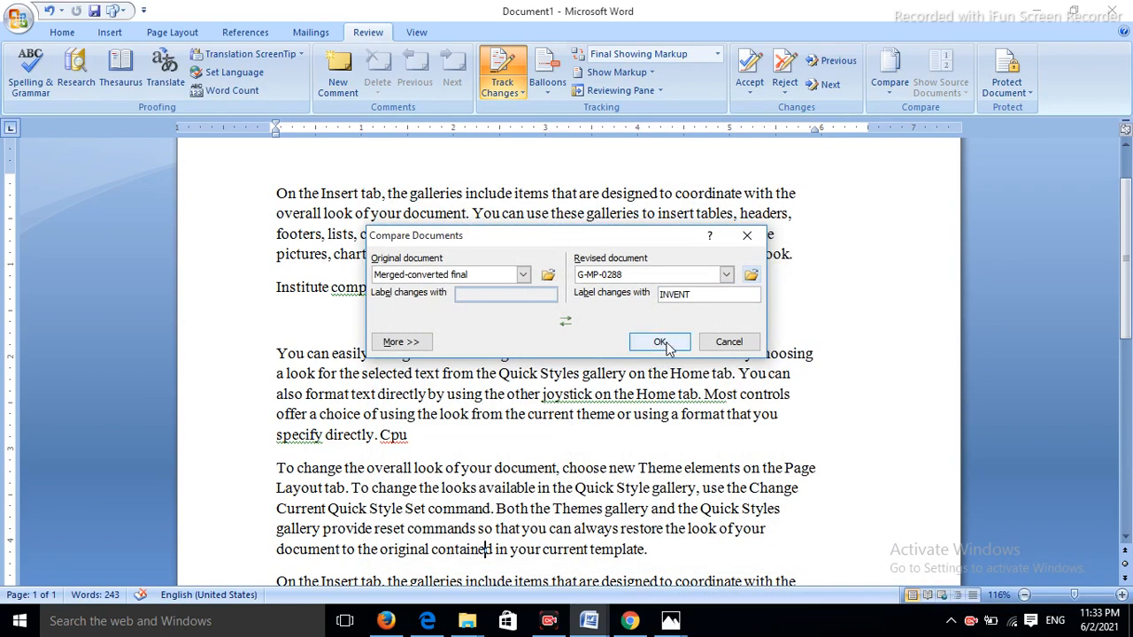
click(659, 341)
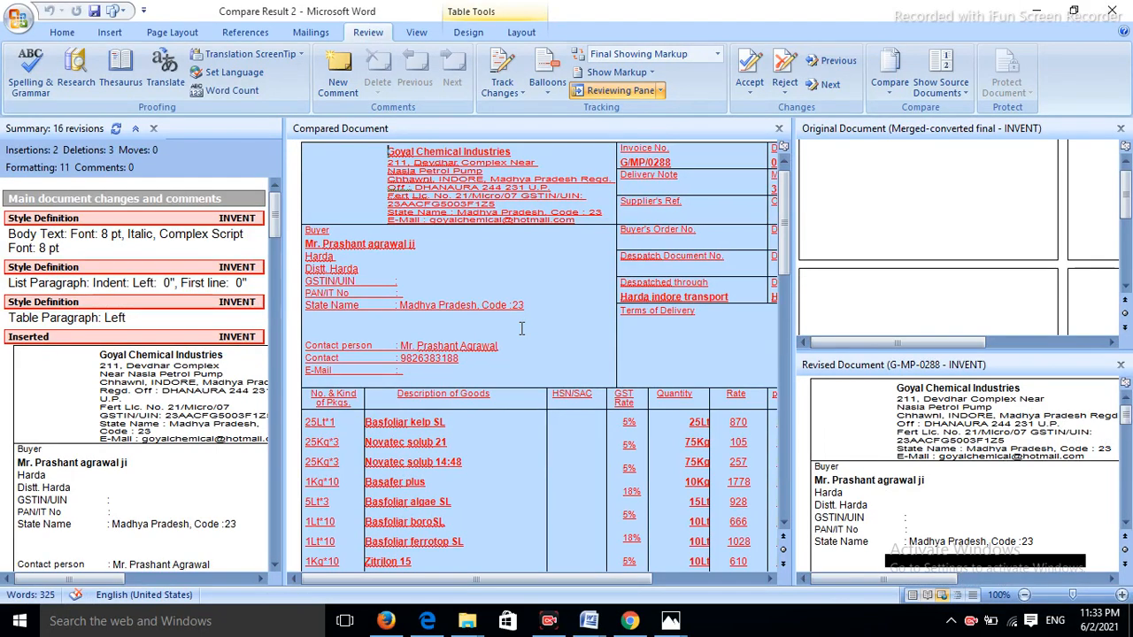
- Switch from Compare Result 2 to the Document1 window via the Word taskbar thumbnails
click(598, 620)
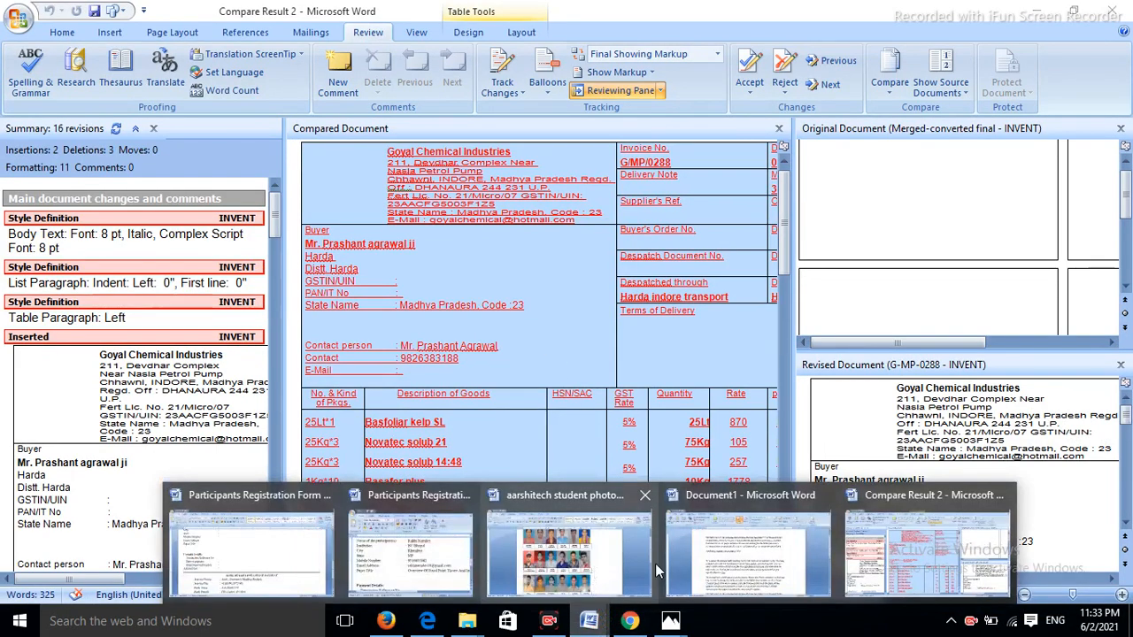
click(711, 546)
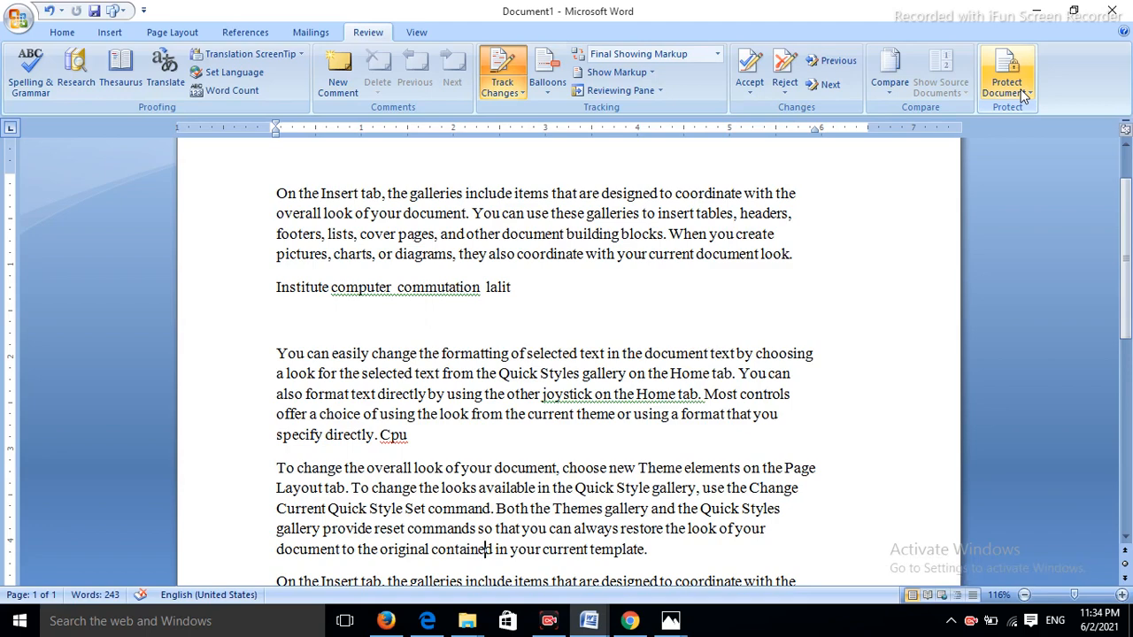
- Restrict Document1 to selected styles and read-only access, enforced with a confirmed password
click(1022, 93)
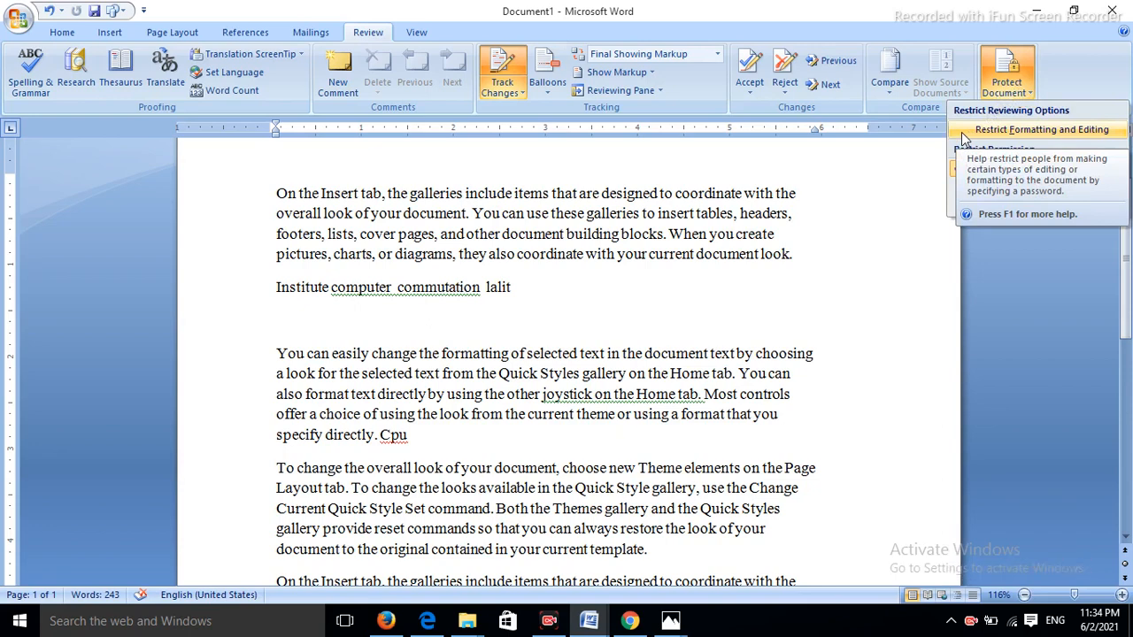
click(965, 131)
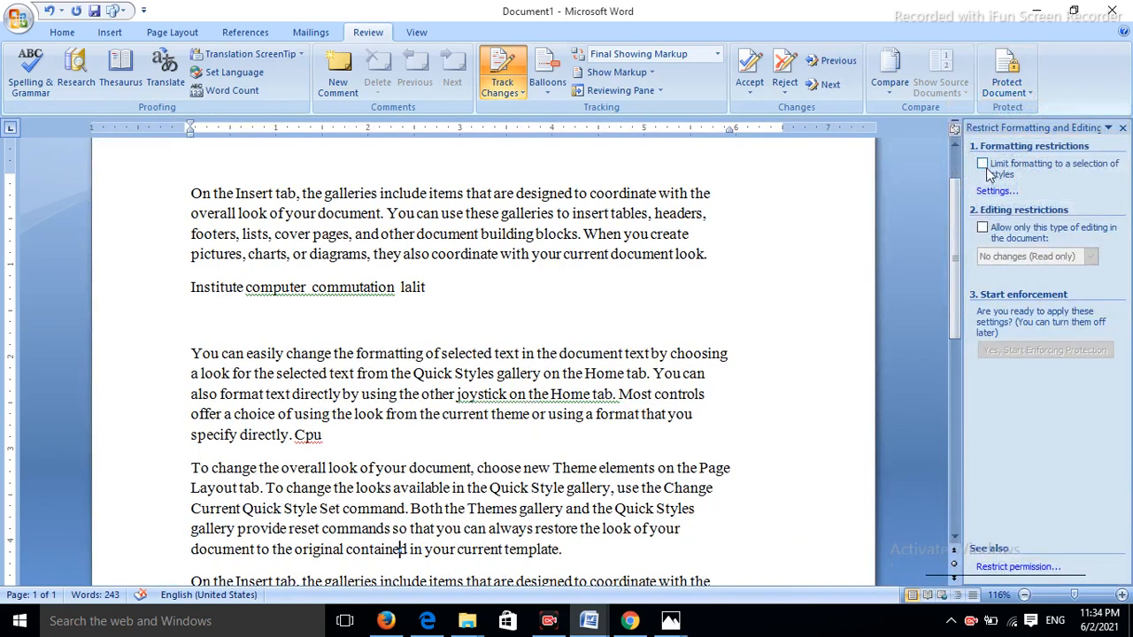
click(983, 167)
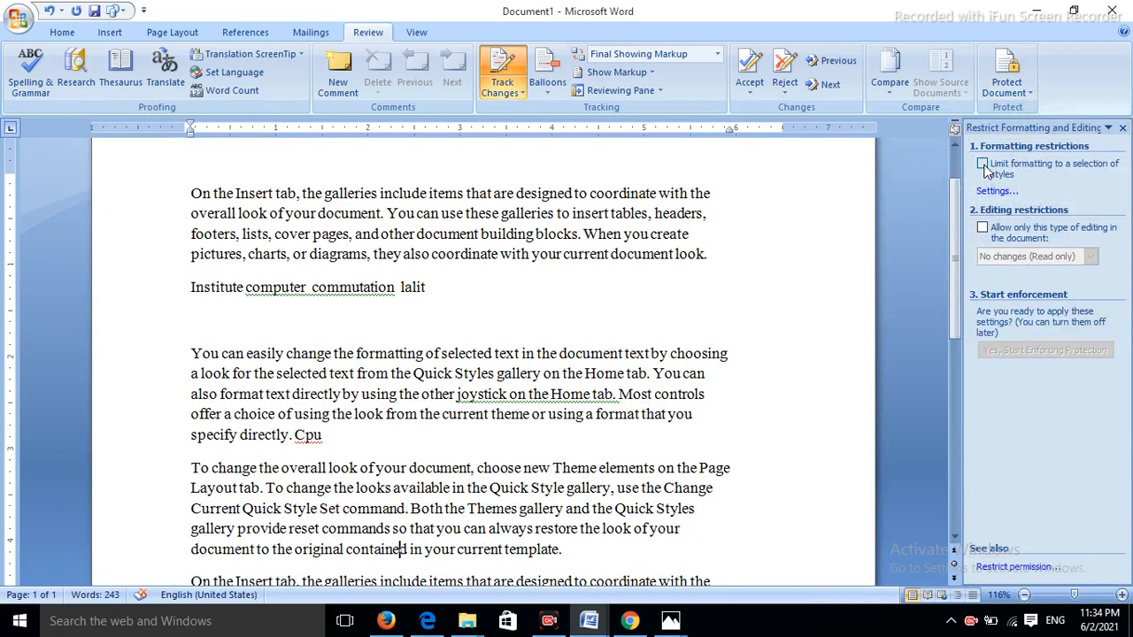
click(983, 228)
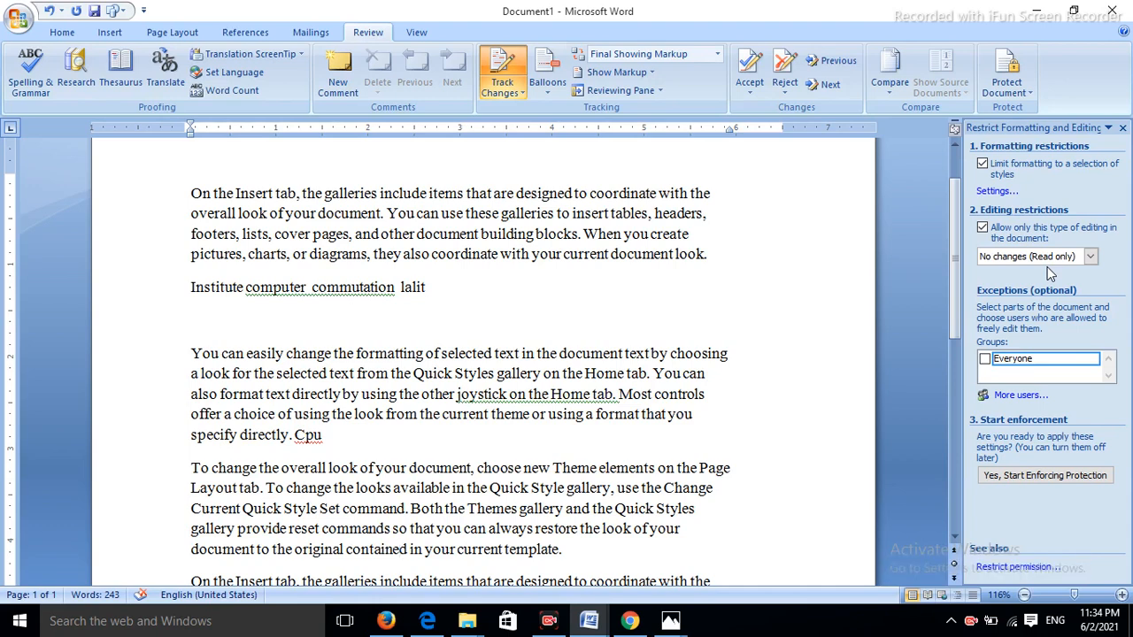
click(1003, 477)
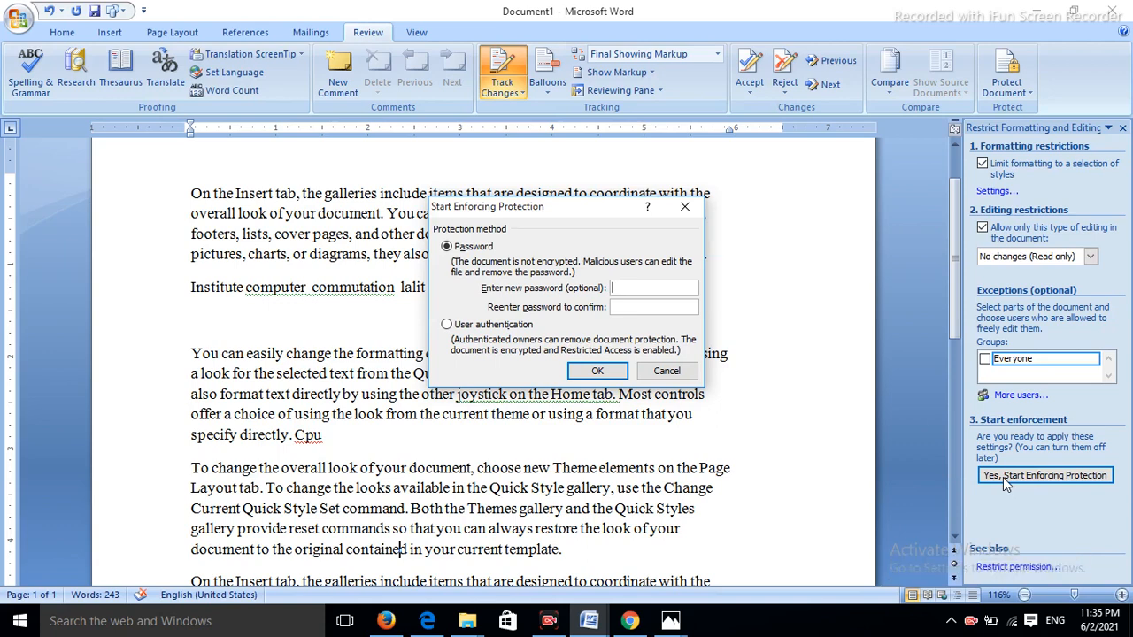
text(12345)
click(651, 306)
text(12345)
click(598, 373)
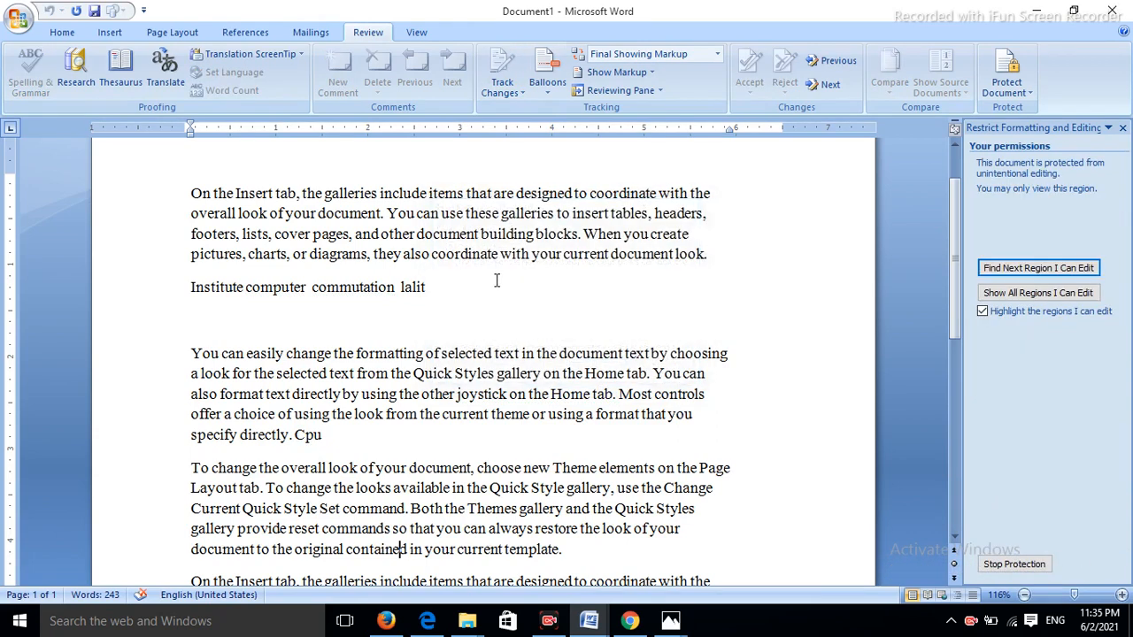
- Try deleting and right-clicking selected protected text to confirm edits are blocked
drag(455, 306, 2, 165)
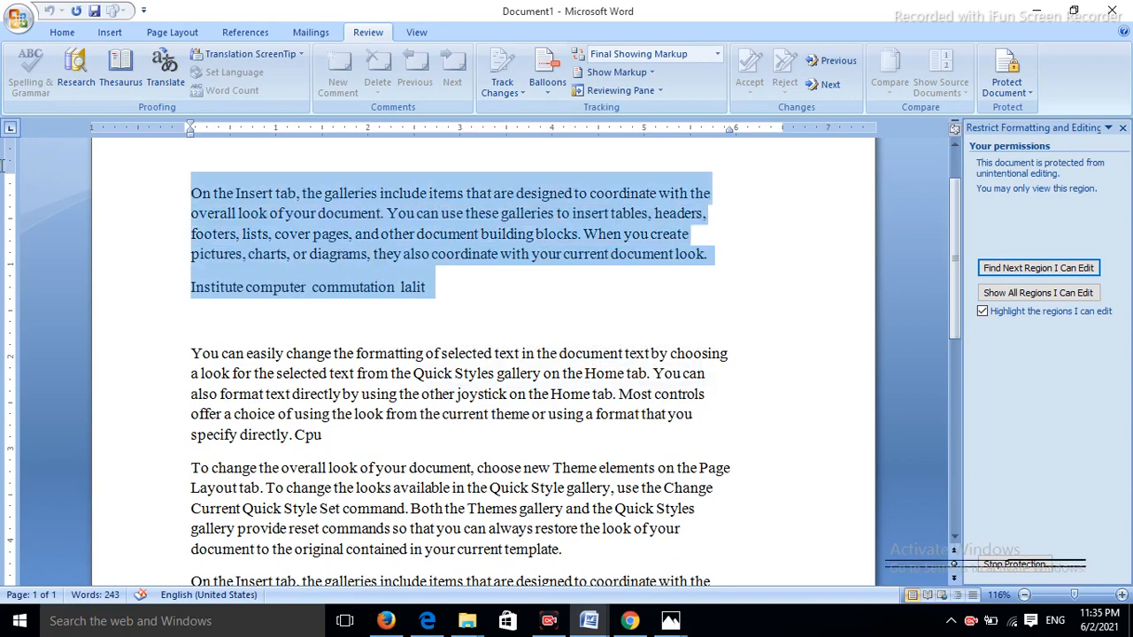
key(Delete)
click(446, 317)
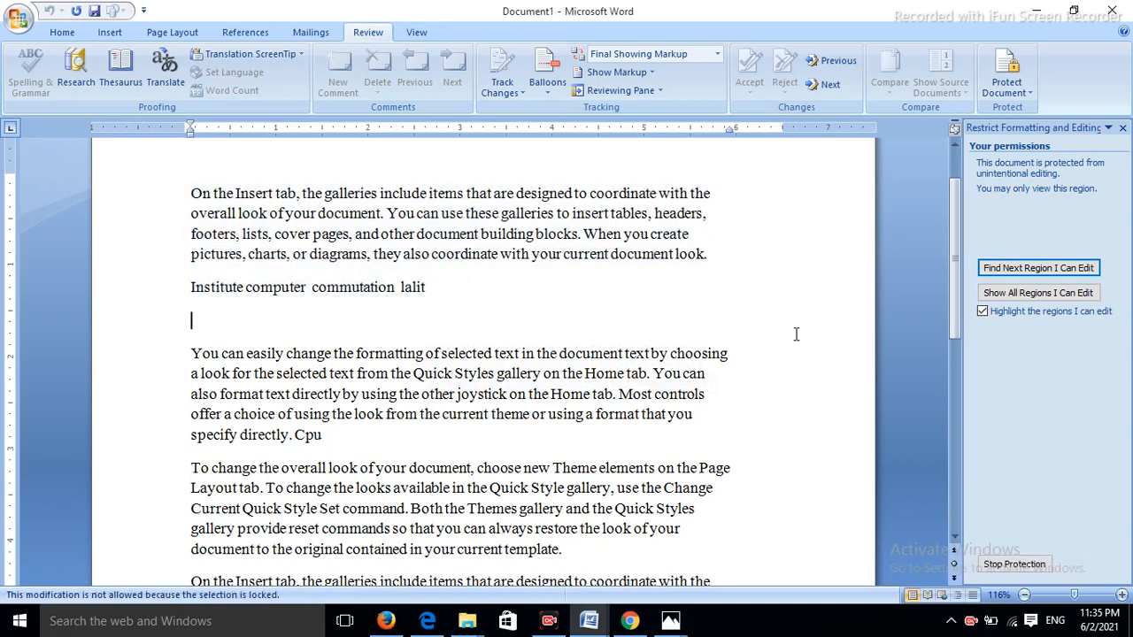
drag(589, 319, 5, 165)
right_click(209, 214)
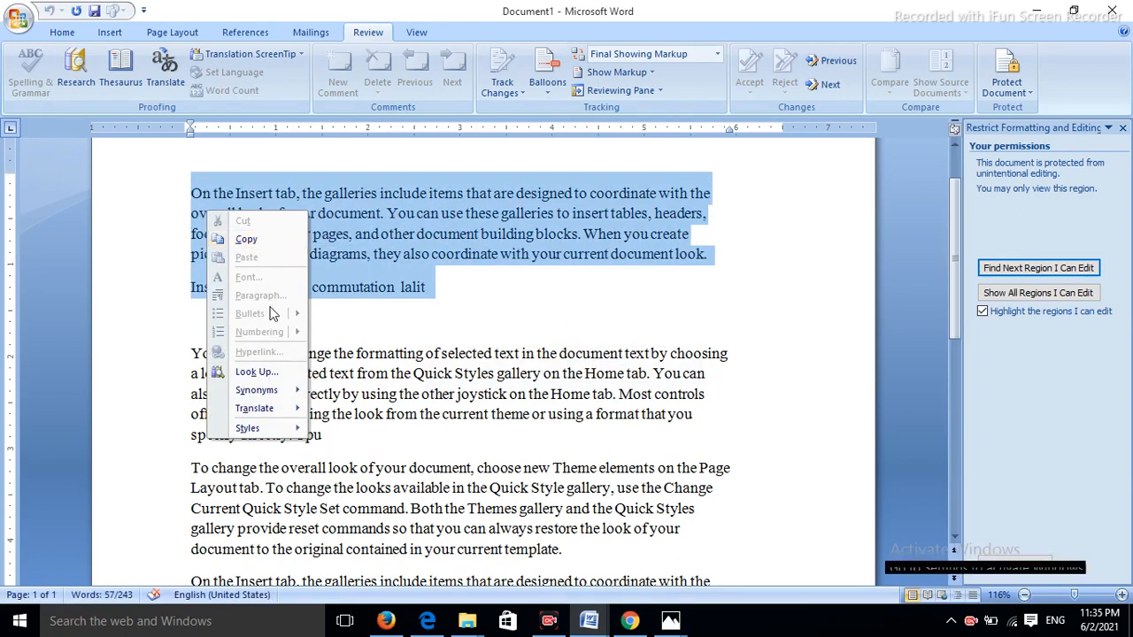
click(416, 305)
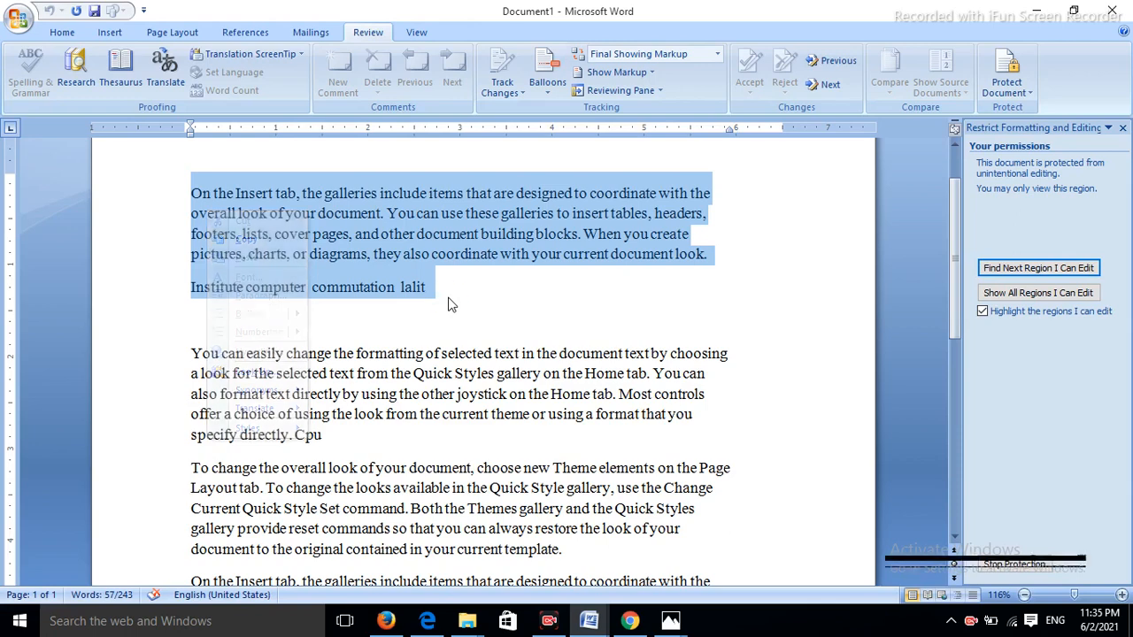
click(862, 205)
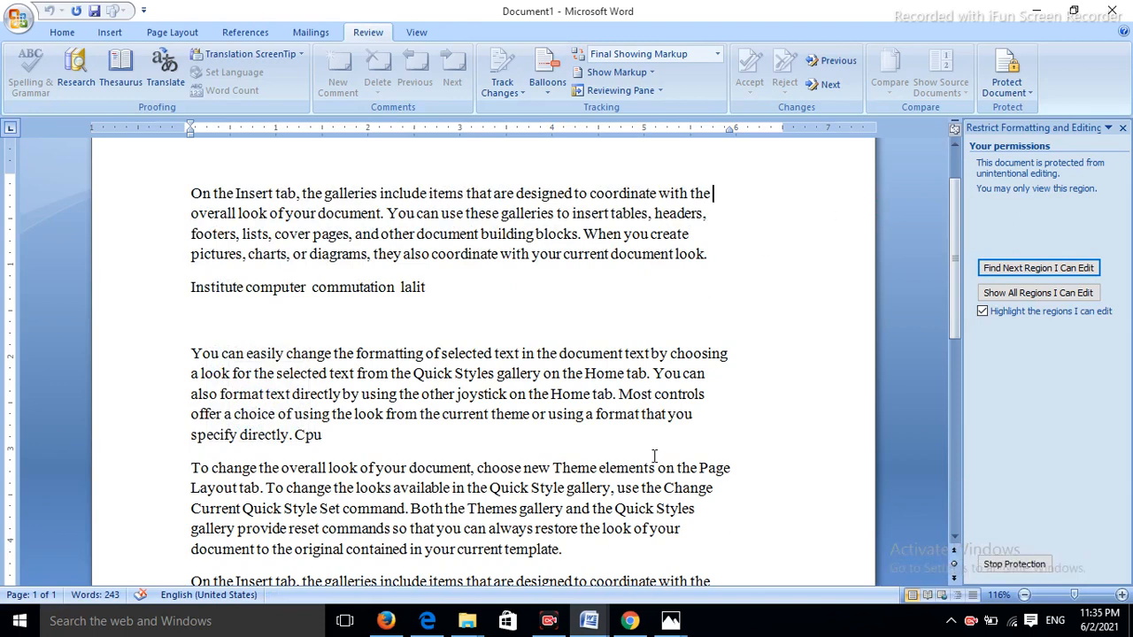
- Bring the Photos window with the DIGI TECH promotional image to the front
mouse_move(602, 617)
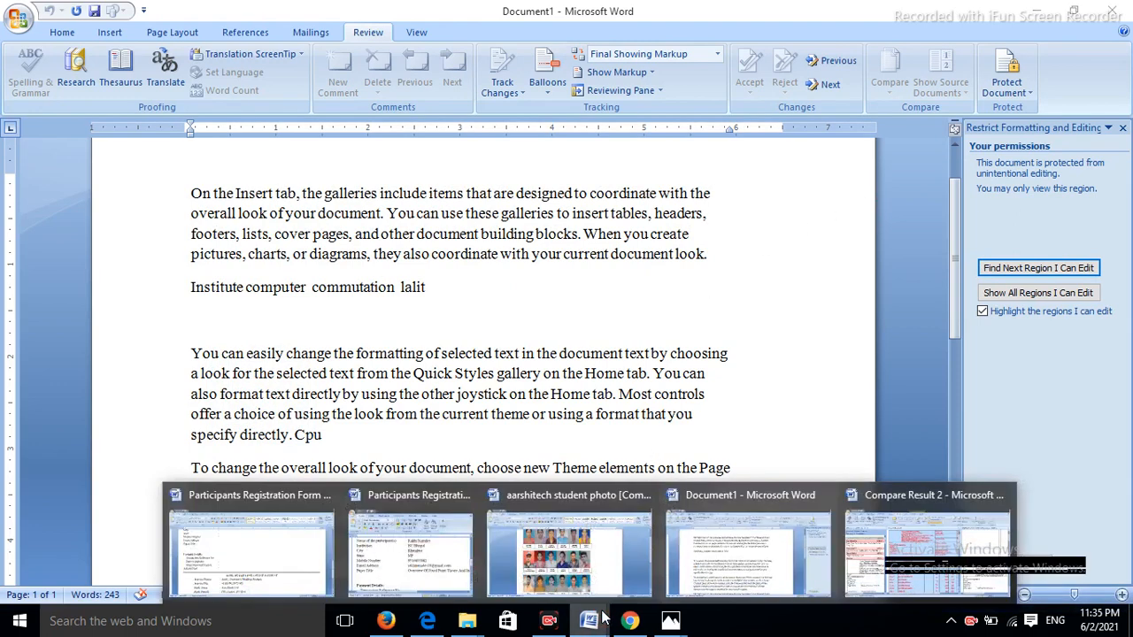
click(675, 314)
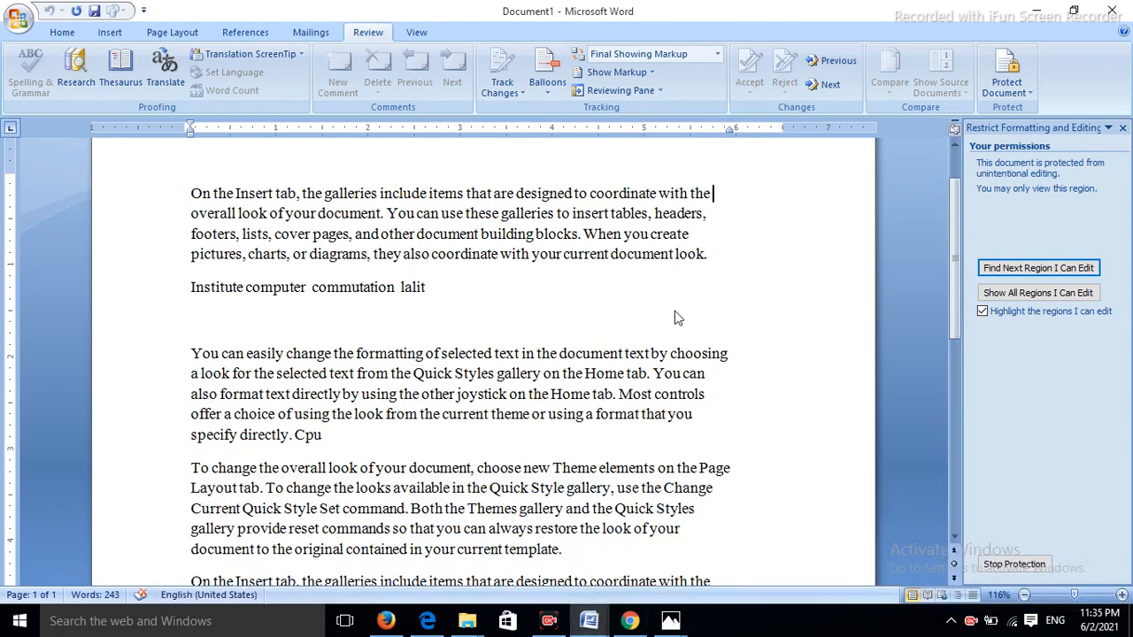
mouse_move(674, 621)
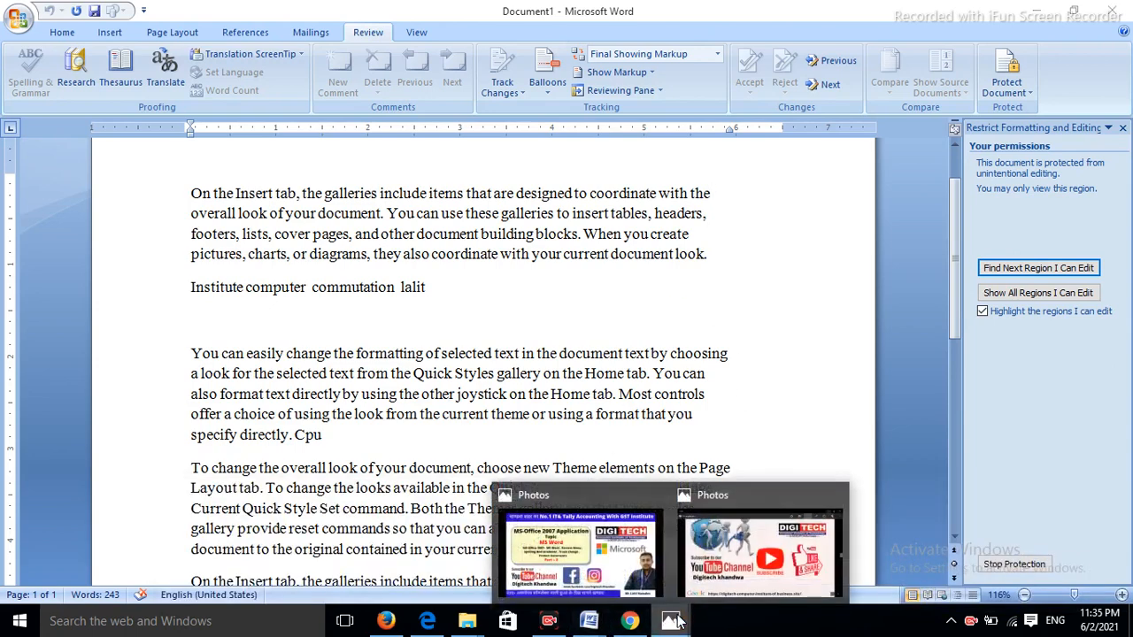
mouse_move(722, 560)
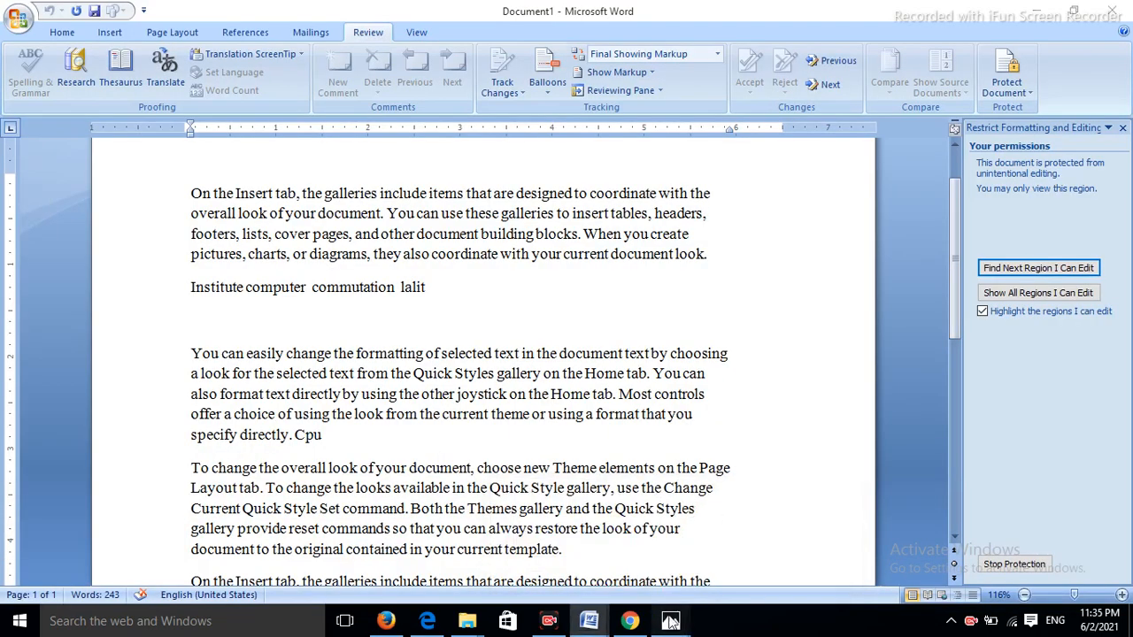
click(757, 547)
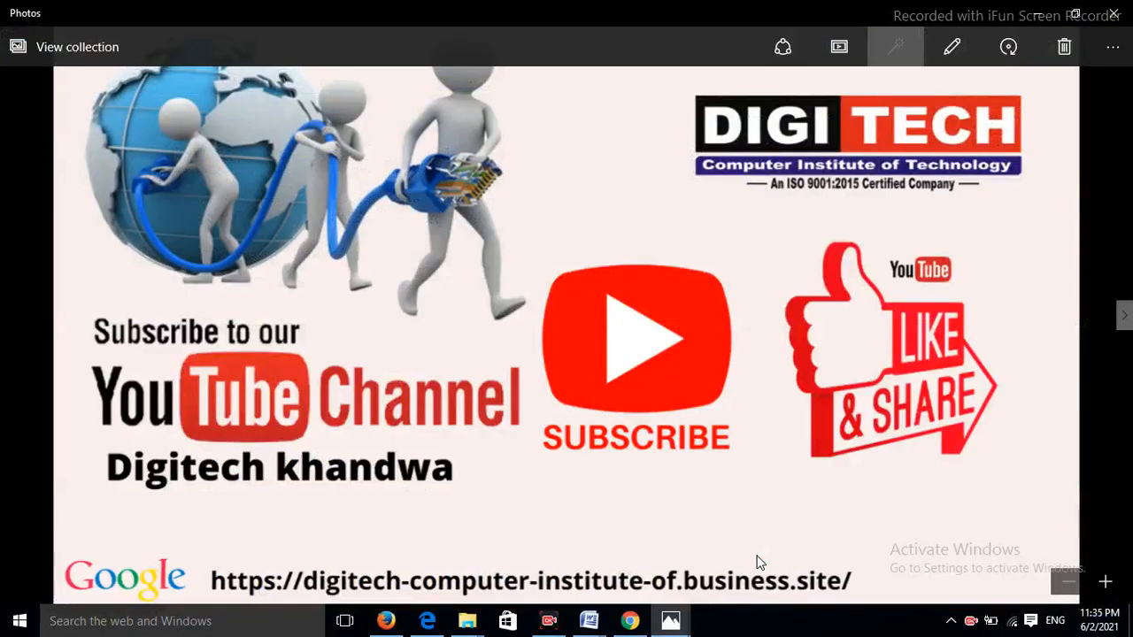